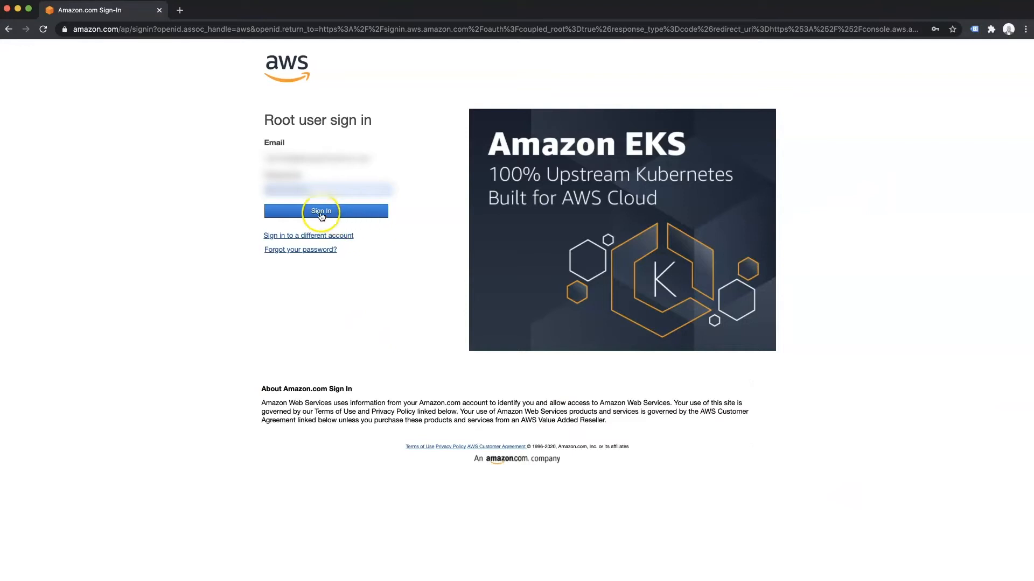
- Sign in to the AWS console as root user, look over the region list and open the EC2 service
{"action": "left_click", "coordinate": [322, 214]}
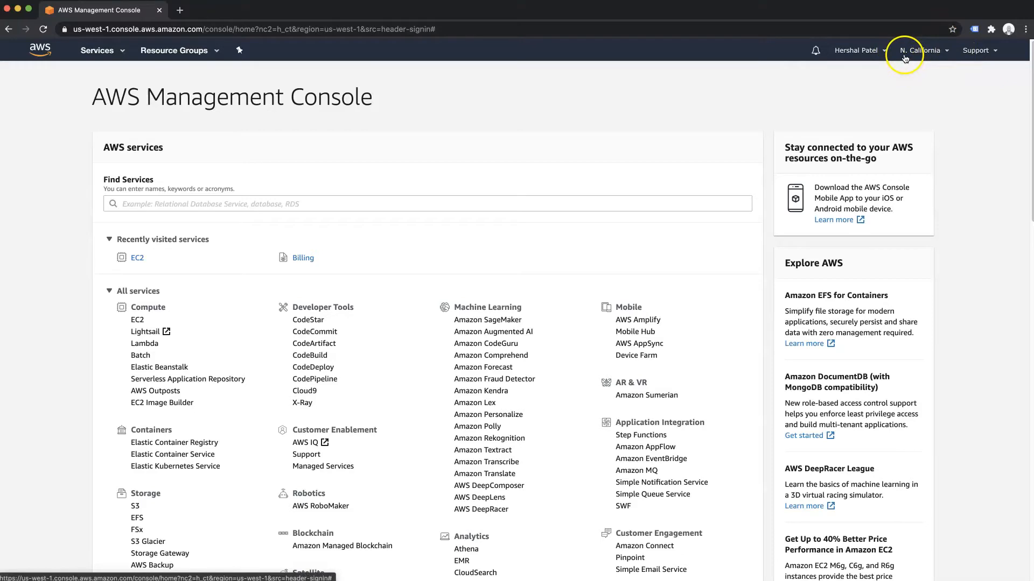
{"action": "left_click", "coordinate": [943, 53]}
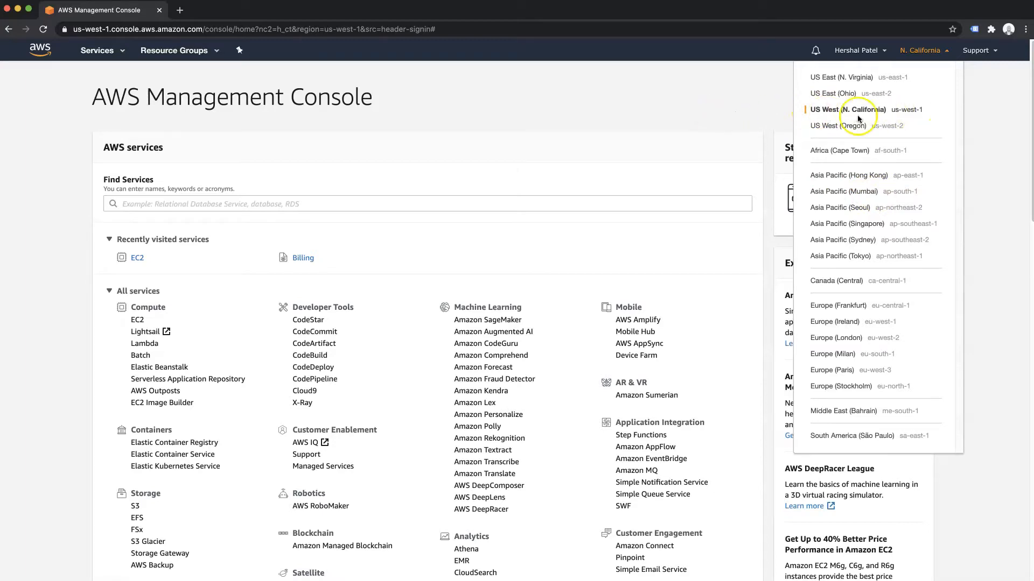
{"action": "left_click", "coordinate": [528, 140]}
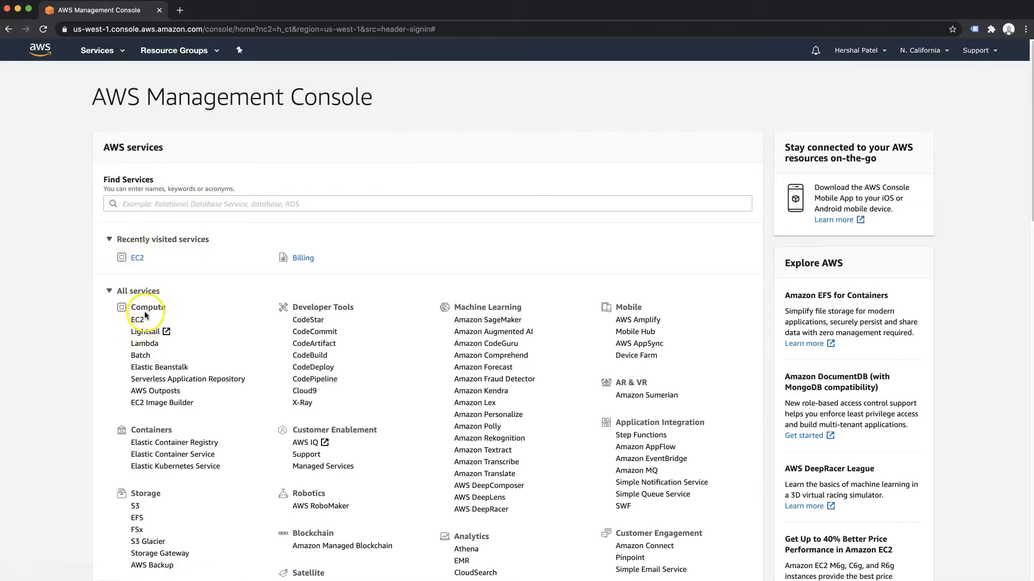
{"action": "left_click", "coordinate": [137, 321]}
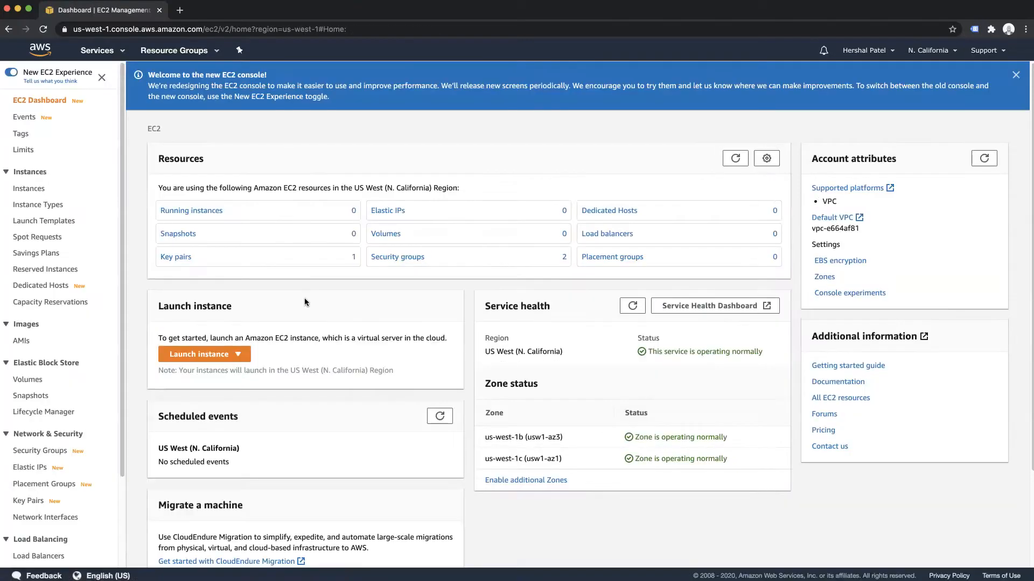
- Start launching a new EC2 instance and search the AWS Marketplace images for Wordpress
{"action": "left_click", "coordinate": [218, 356]}
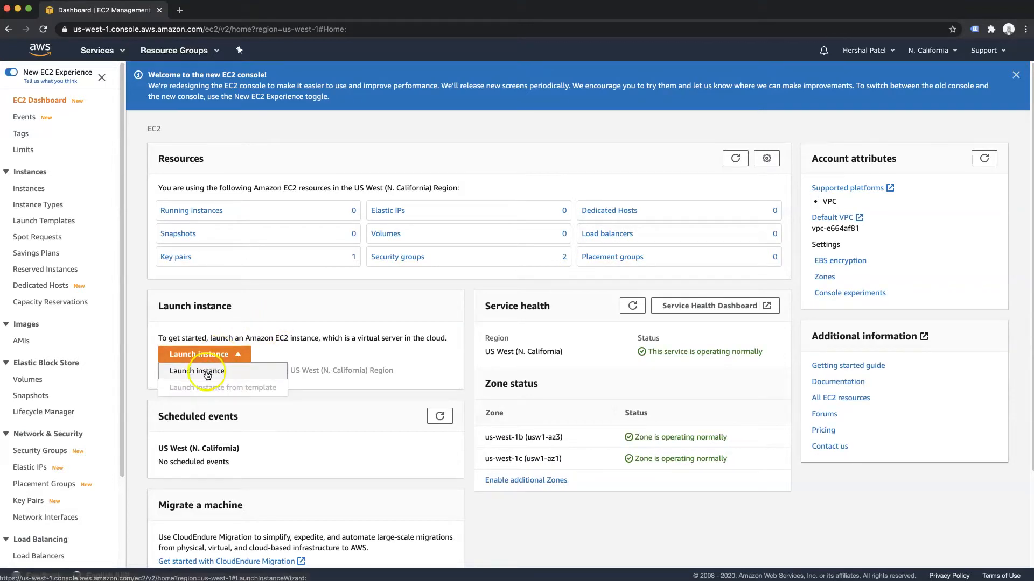
{"action": "left_click", "coordinate": [218, 372]}
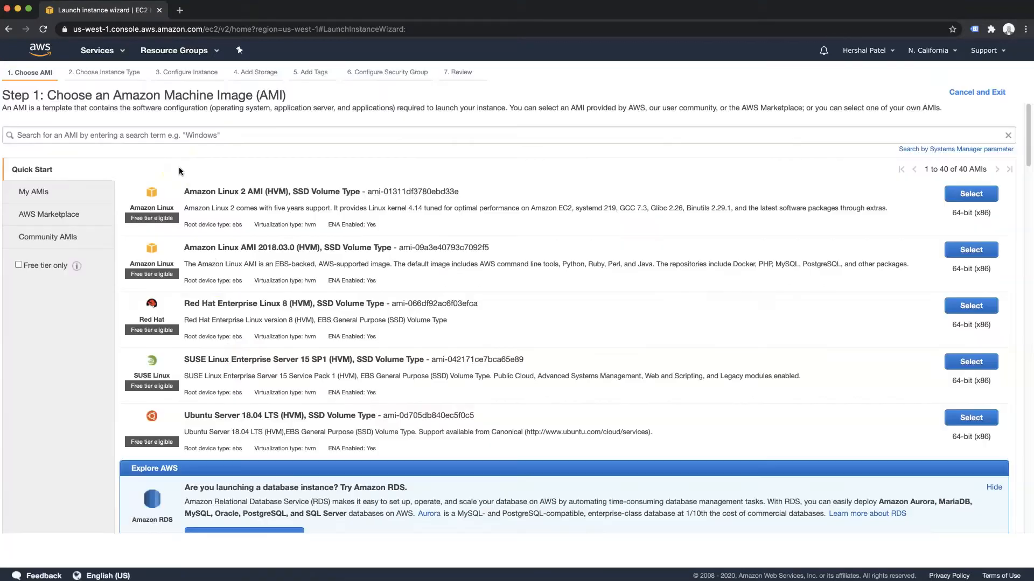
{"action": "left_click", "coordinate": [49, 218]}
{"action": "left_click", "coordinate": [185, 138]}
{"action": "type", "text": "W"}
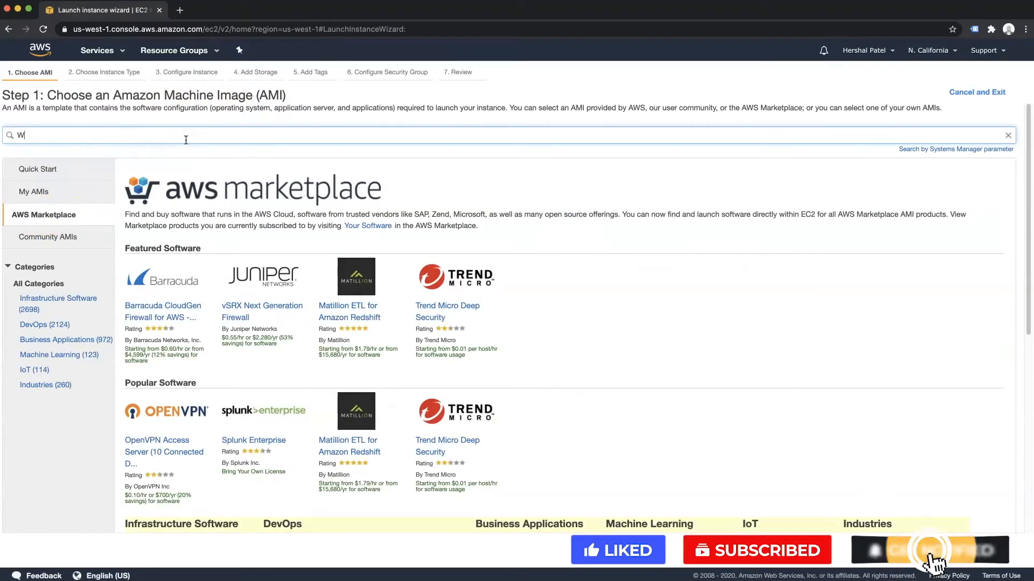
{"action": "type", "text": "ordpress"}
{"action": "key", "text": "Return"}
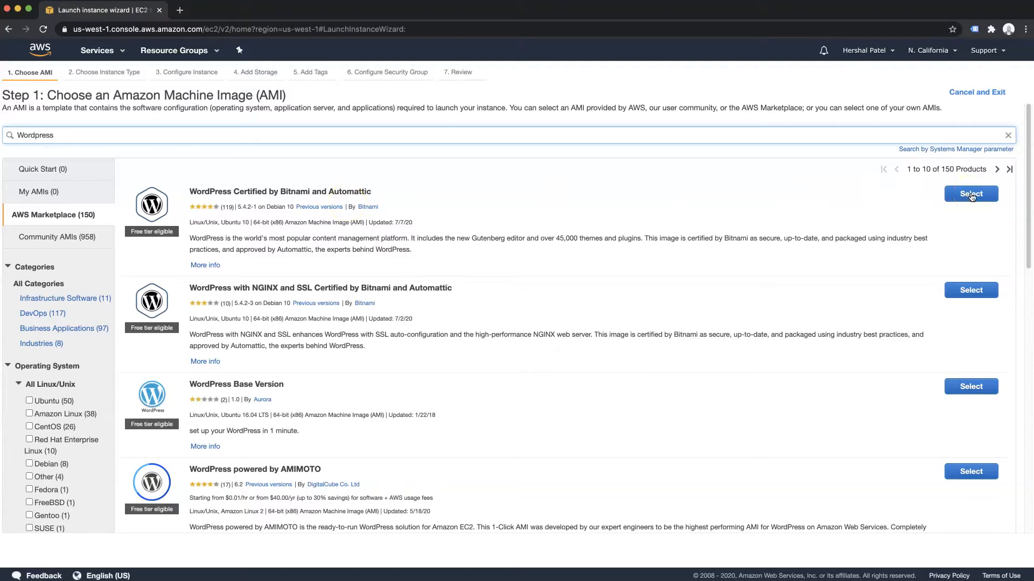
- Select the WordPress Certified by Bitnami and Automattic image, look through its pricing details and continue
{"action": "left_click", "coordinate": [971, 195]}
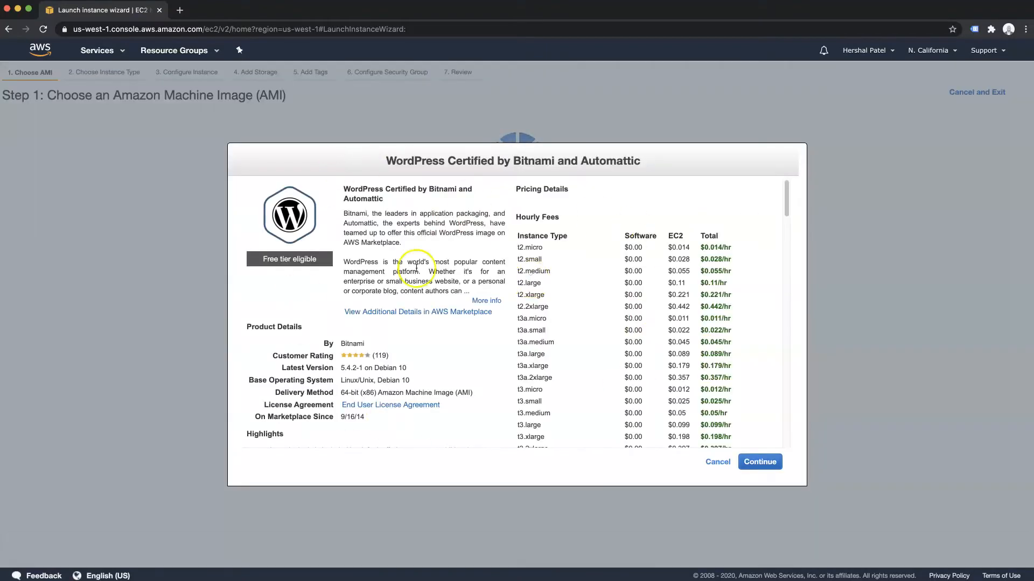
{"action": "scroll", "coordinate": [593, 361], "scroll_direction": "down", "scroll_amount": 10}
{"action": "scroll", "coordinate": [593, 361], "scroll_direction": "down", "scroll_amount": 15}
{"action": "scroll", "coordinate": [593, 361], "scroll_direction": "up", "scroll_amount": 20}
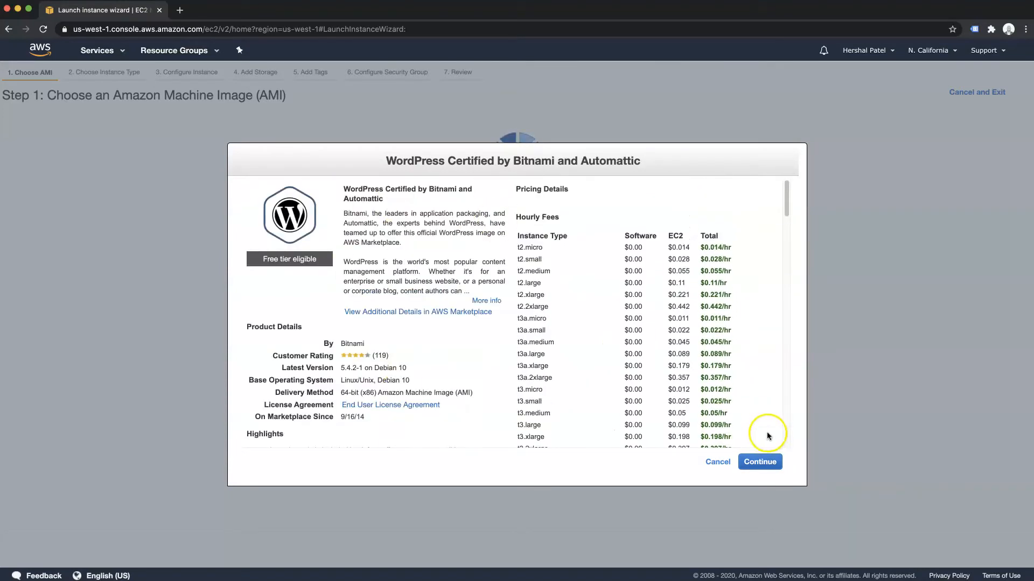
{"action": "left_click", "coordinate": [760, 462]}
- Read the free tier conditions, choose the t2.micro instance type and proceed to the launch review
{"action": "mouse_move", "coordinate": [240, 264]}
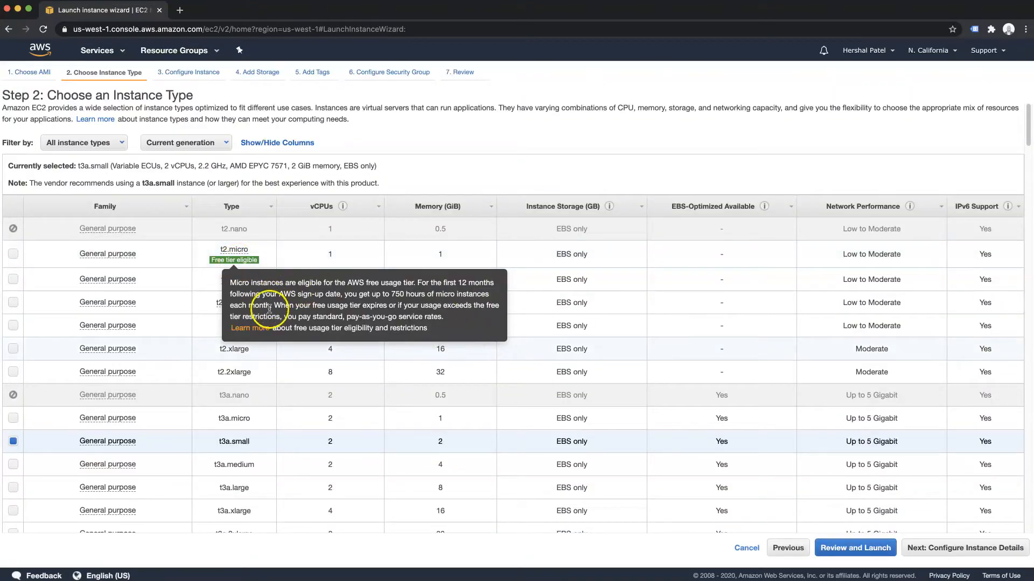
{"action": "left_click_drag", "start_coordinate": [417, 286], "coordinate": [331, 296]}
{"action": "left_click", "coordinate": [385, 295]}
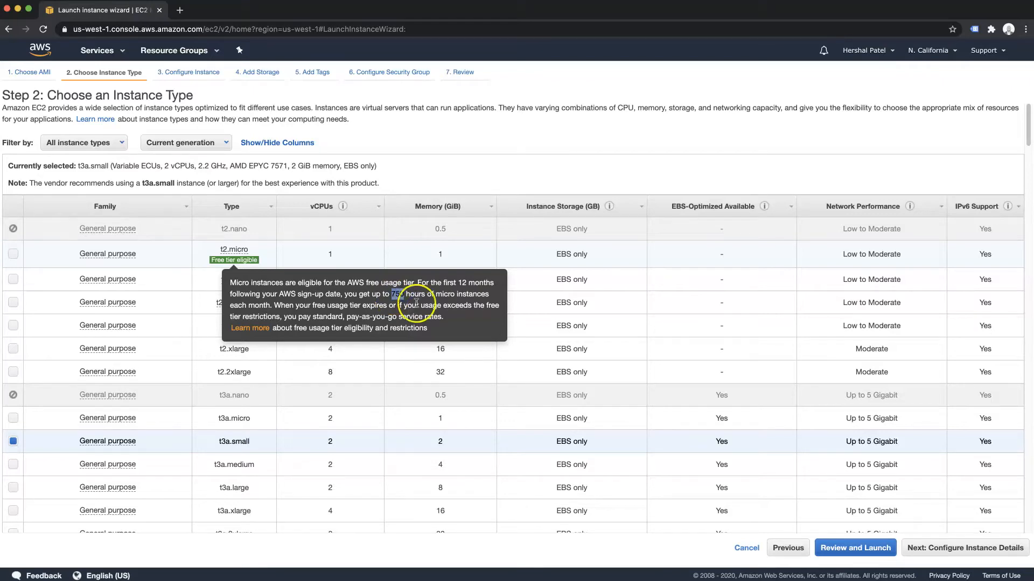
{"action": "left_click_drag", "start_coordinate": [412, 283], "coordinate": [457, 319]}
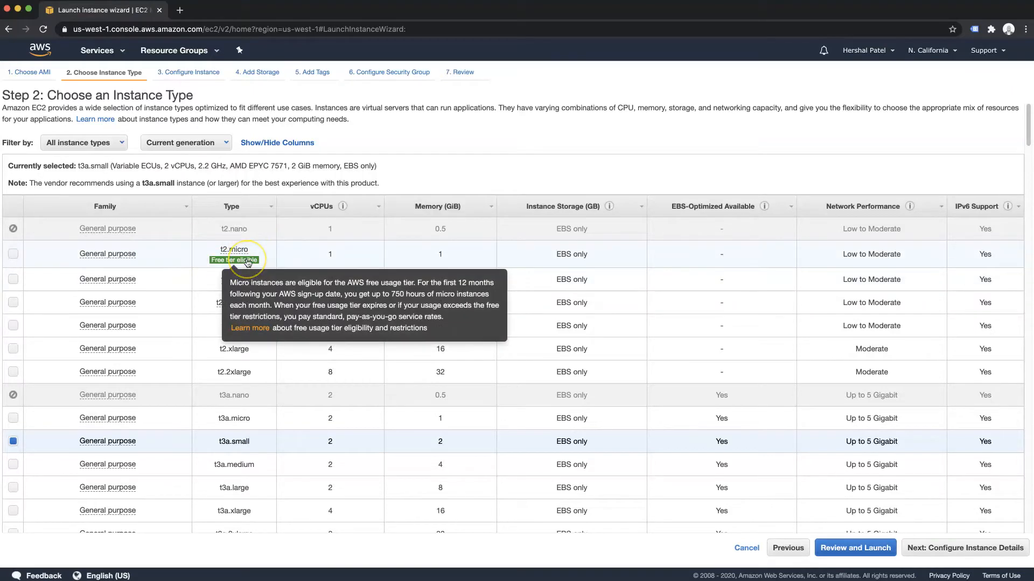
{"action": "left_click", "coordinate": [13, 255]}
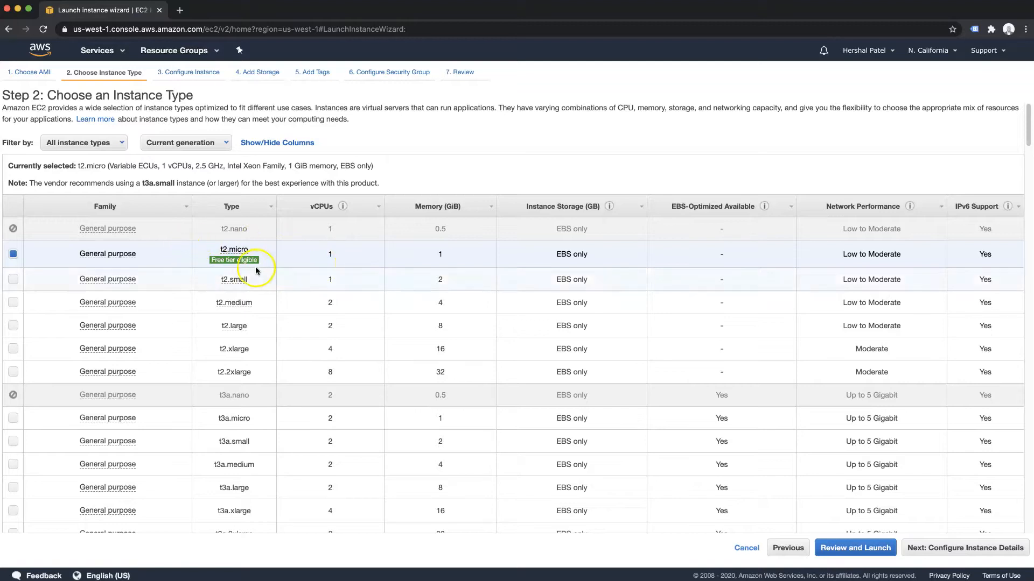
{"action": "mouse_move", "coordinate": [241, 267]}
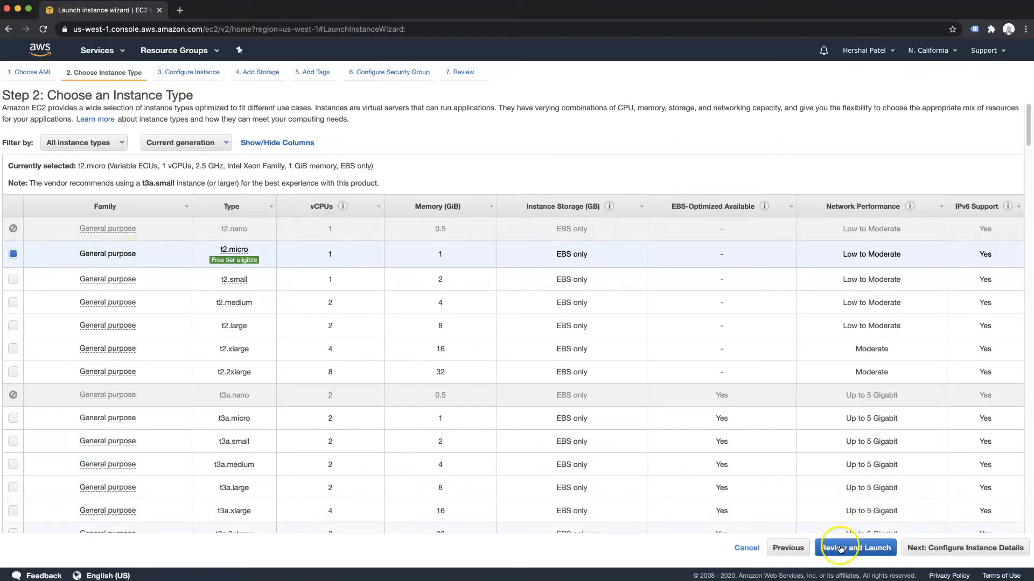
{"action": "left_click", "coordinate": [874, 551]}
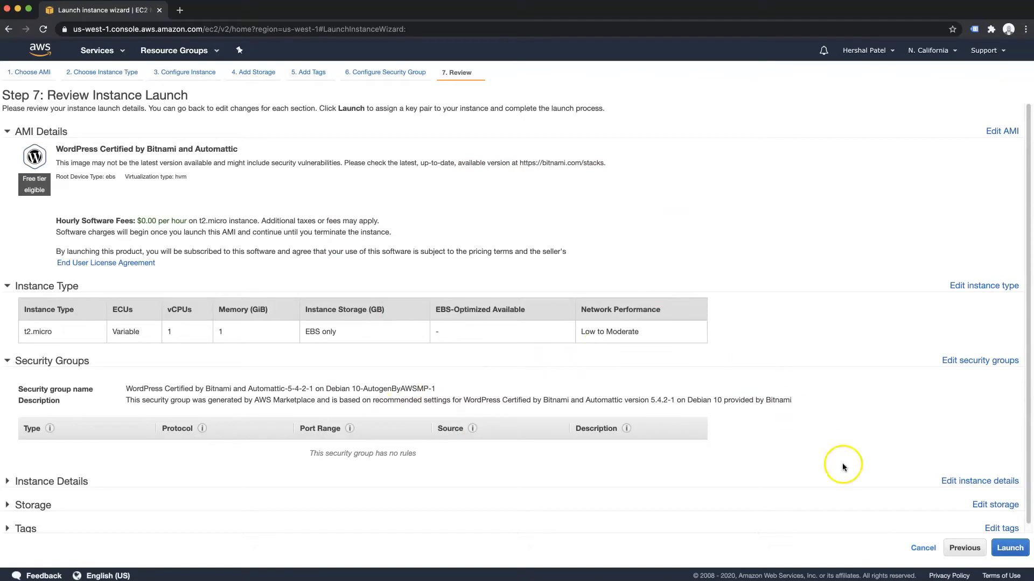
- Launch the instance with a newly created, named key pair after downloading its private key file
{"action": "left_click", "coordinate": [1010, 548]}
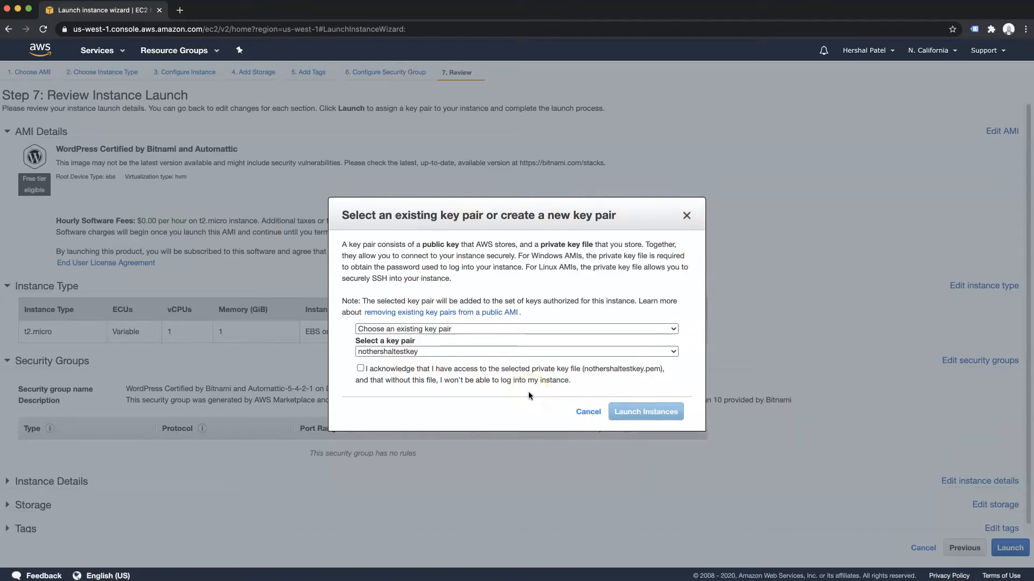
{"action": "left_click", "coordinate": [407, 330]}
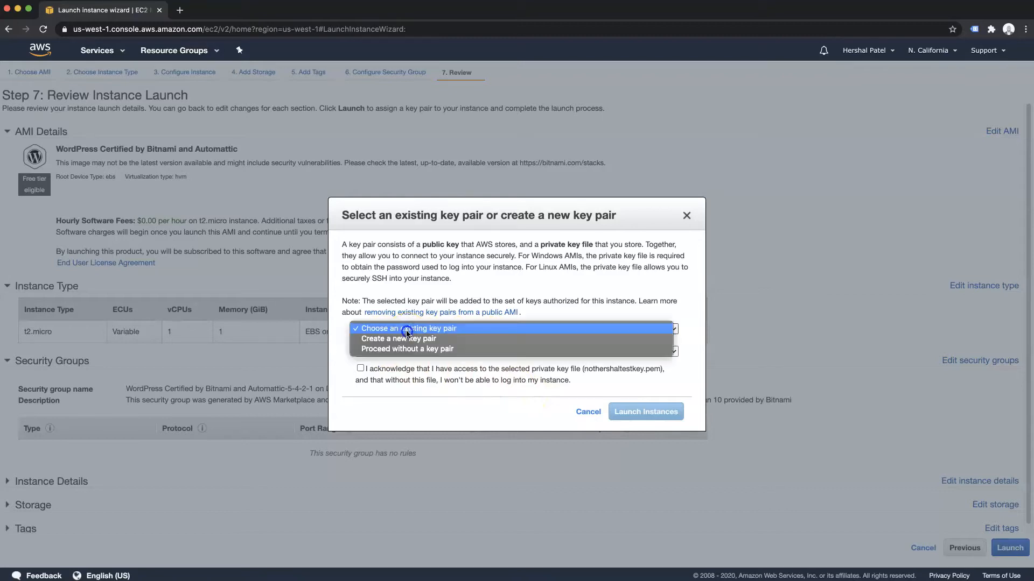
{"action": "left_click", "coordinate": [408, 339]}
{"action": "left_click", "coordinate": [414, 354]}
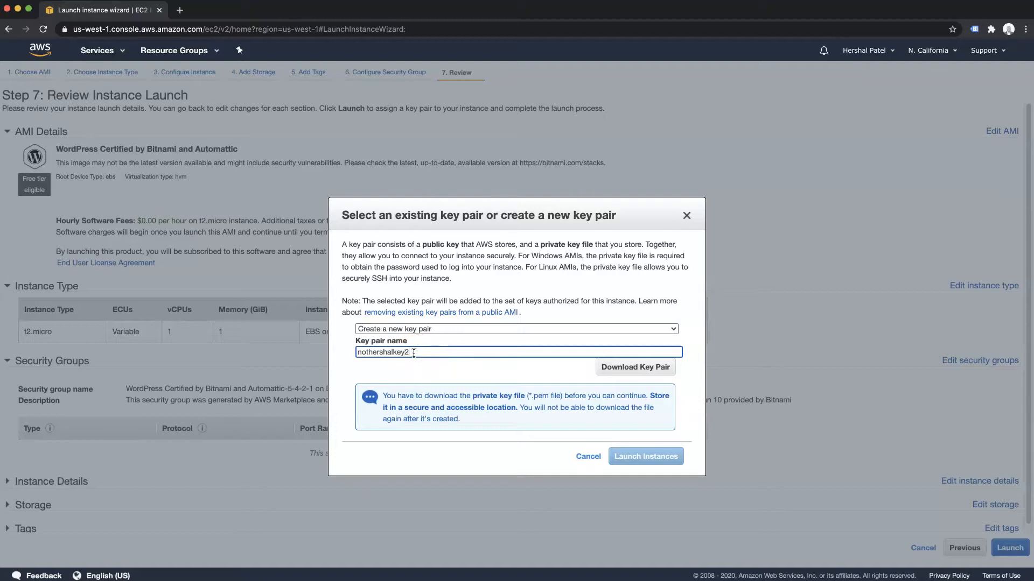
{"action": "left_click", "coordinate": [633, 367]}
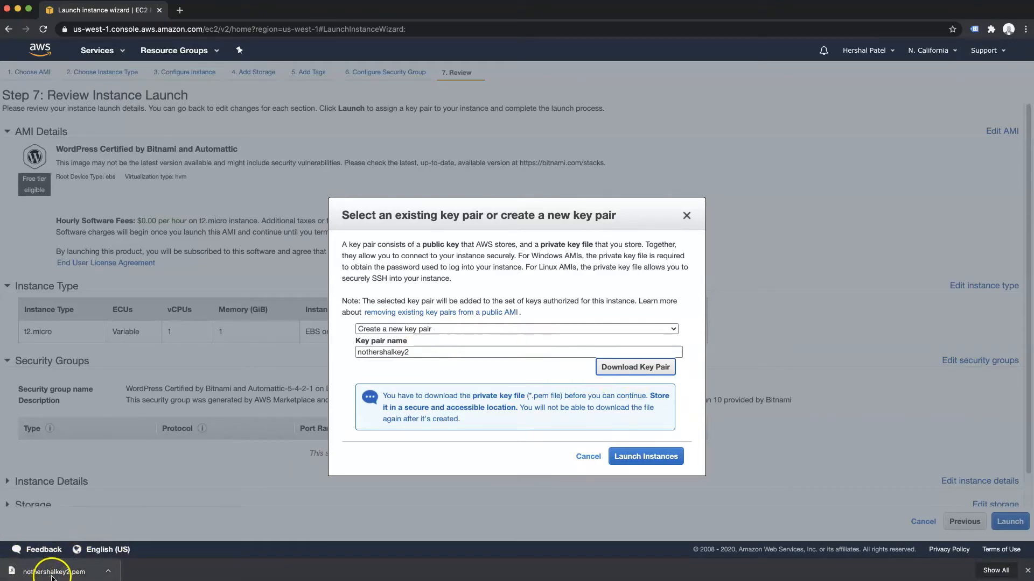
{"action": "left_click", "coordinate": [646, 457]}
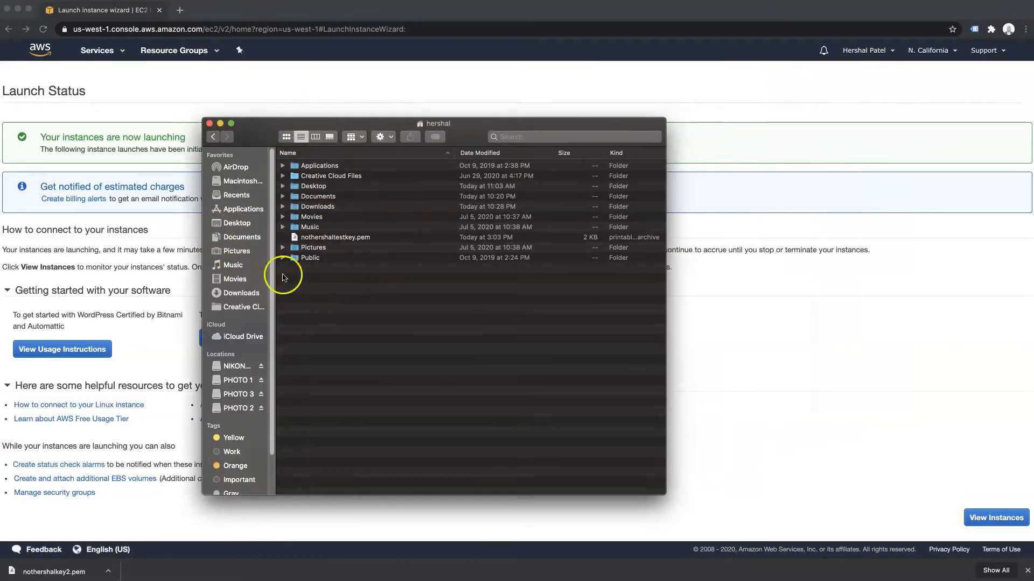
- In Finder, open the personal home folder under Macintosh HD > Users and move the downloaded .pem key file into it
{"action": "left_click", "coordinate": [233, 183]}
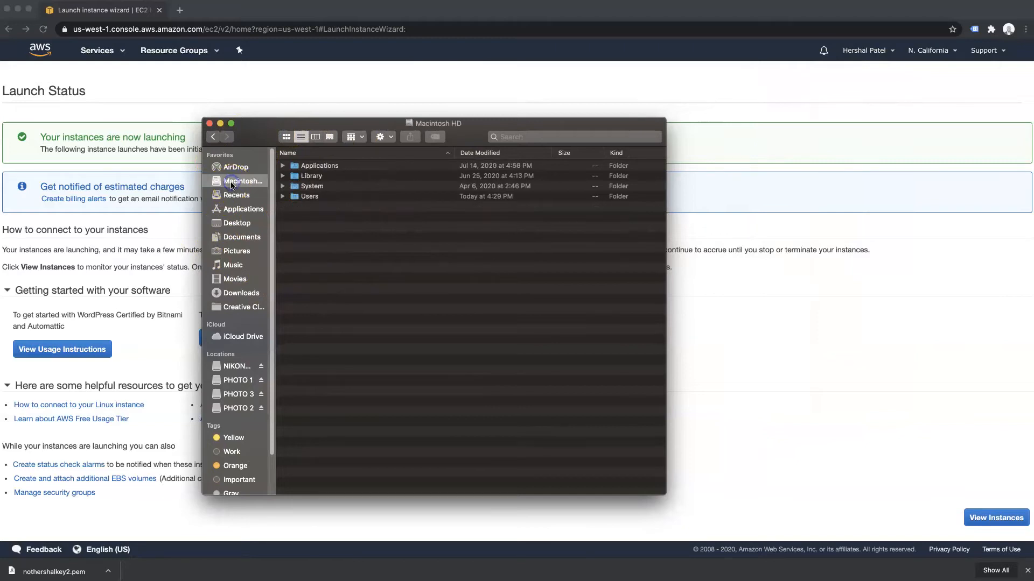
{"action": "double_click", "coordinate": [308, 198]}
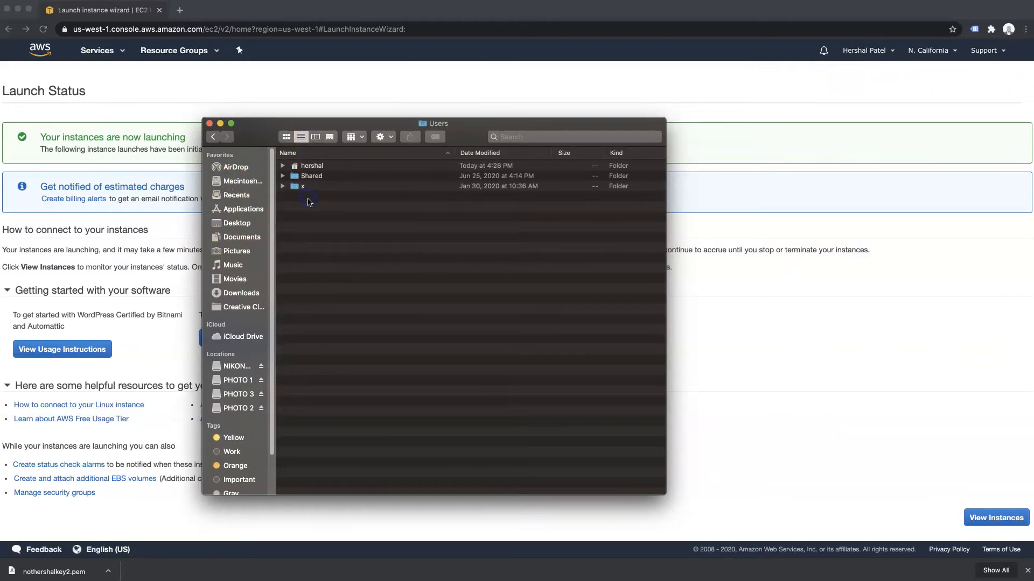
{"action": "double_click", "coordinate": [303, 168]}
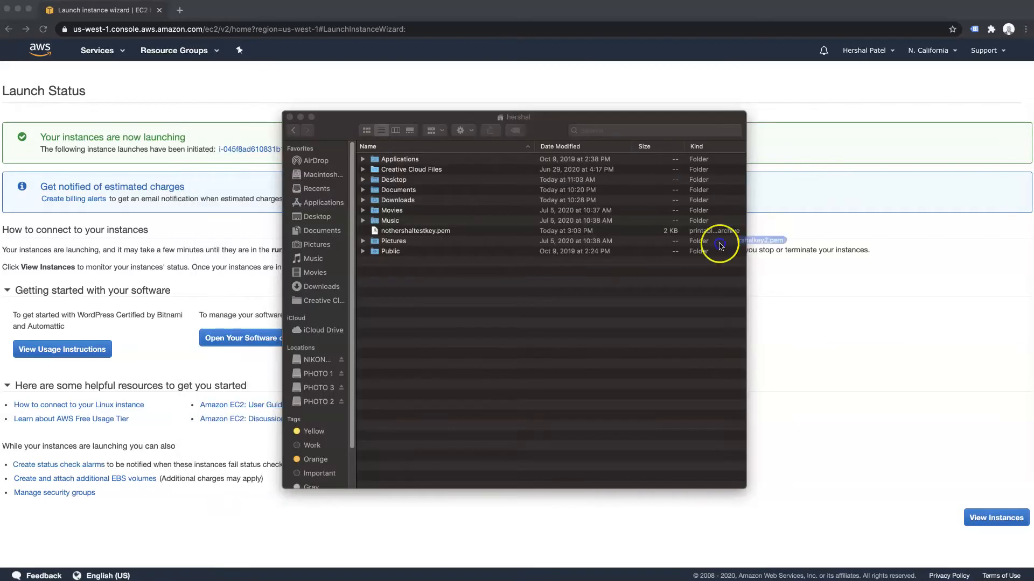
{"action": "left_click_drag", "start_coordinate": [721, 240], "coordinate": [451, 295]}
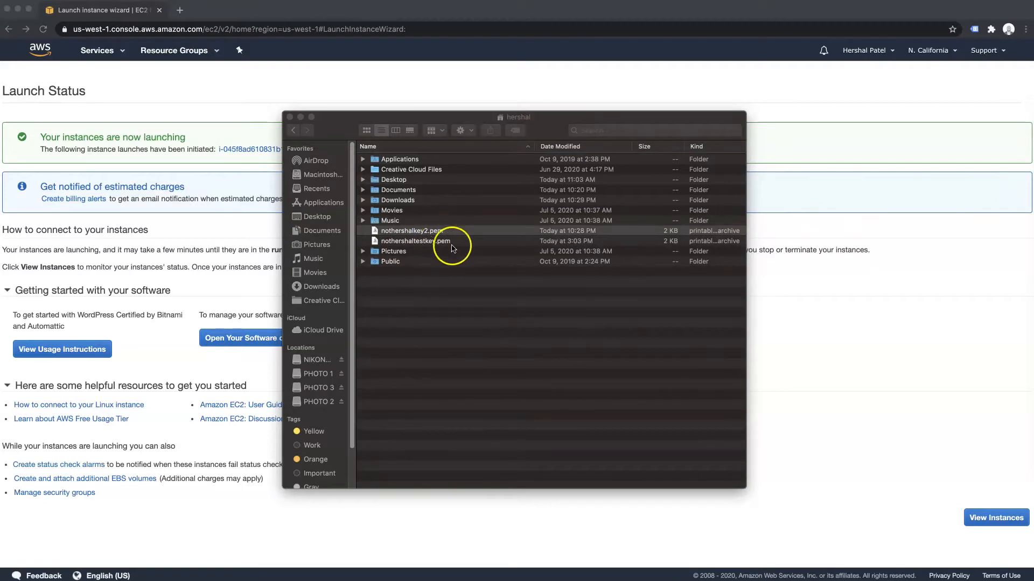
- Return to the AWS console, open the newly launched instance's entry and widen the Status Checks column
{"action": "left_click", "coordinate": [884, 318]}
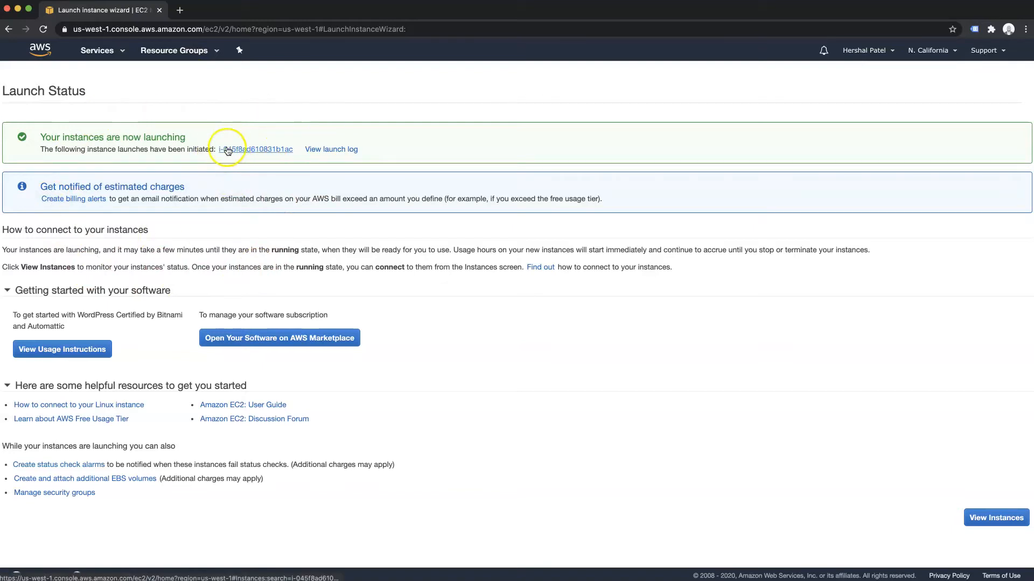
{"action": "left_click", "coordinate": [262, 150]}
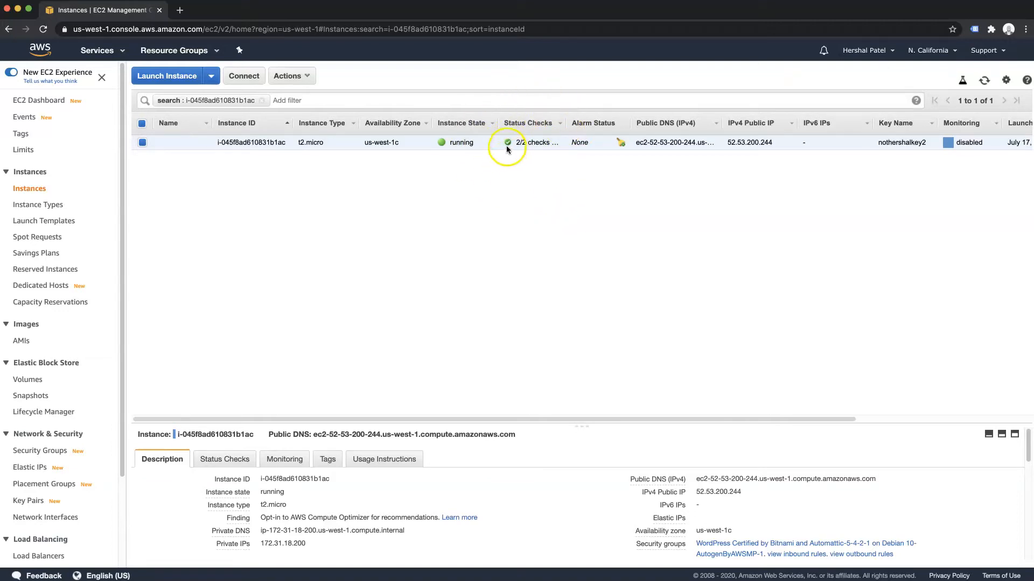
{"action": "mouse_move", "coordinate": [562, 124]}
{"action": "left_mouse_down"}
{"action": "mouse_move", "coordinate": [582, 124]}
{"action": "mouse_move", "coordinate": [569, 125]}
{"action": "left_mouse_up"}
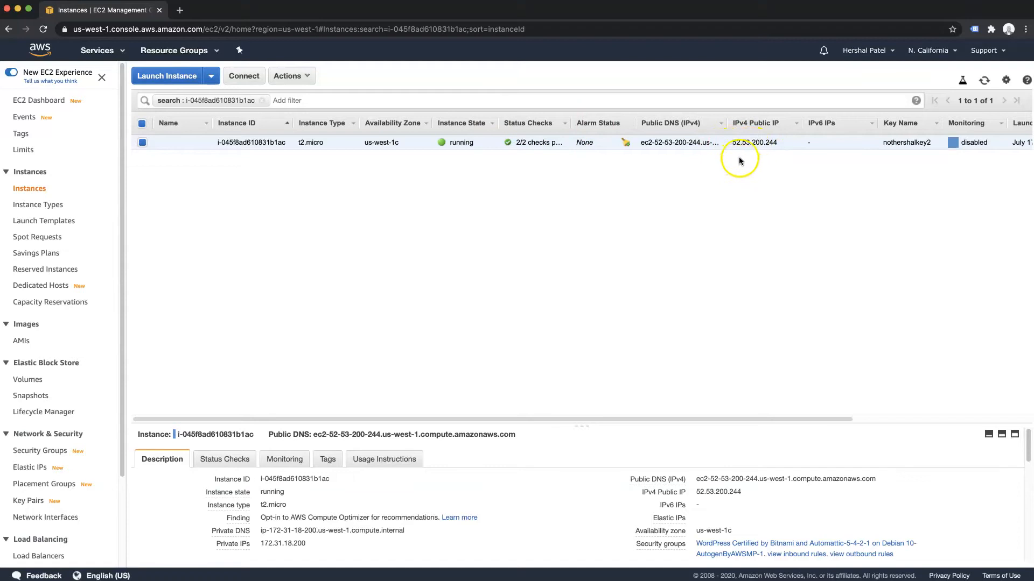
- Copy the instance's IPv4 public IP 52.53.200.244, open it in a new browser tab and look over the WordPress site
{"action": "left_click_drag", "start_coordinate": [733, 142], "coordinate": [776, 140]}
{"action": "key", "text": "super+c"}
{"action": "key", "text": "super+t"}
{"action": "key", "text": "super+v"}
{"action": "key", "text": "Return"}
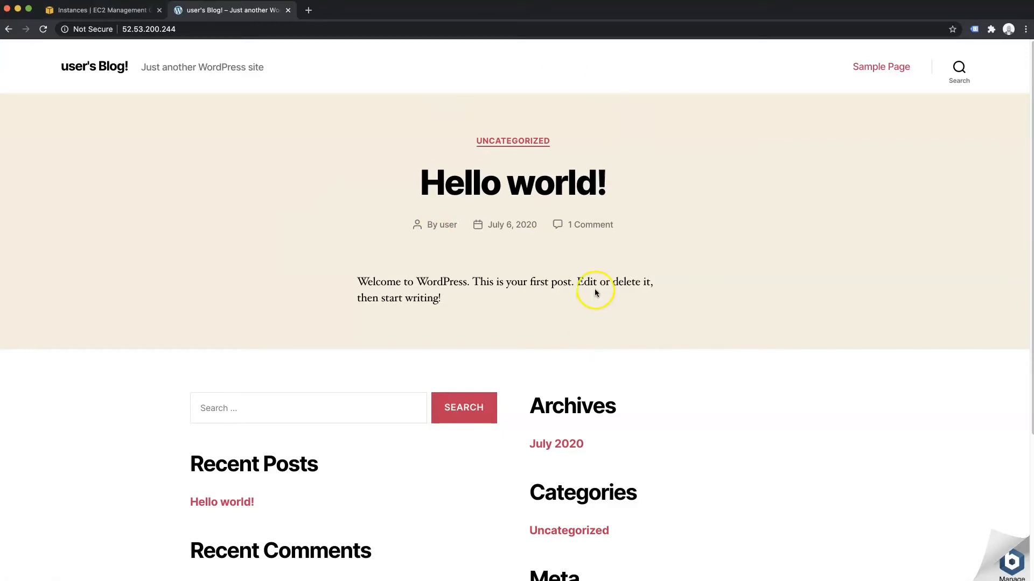
{"action": "scroll", "coordinate": [737, 365], "scroll_direction": "down", "scroll_amount": 4}
{"action": "scroll", "coordinate": [737, 369], "scroll_direction": "up", "scroll_amount": 4}
- Open the WordPress admin login page at 52.53.200.244/wp-admin
{"action": "left_click", "coordinate": [205, 31]}
{"action": "left_click", "coordinate": [205, 32]}
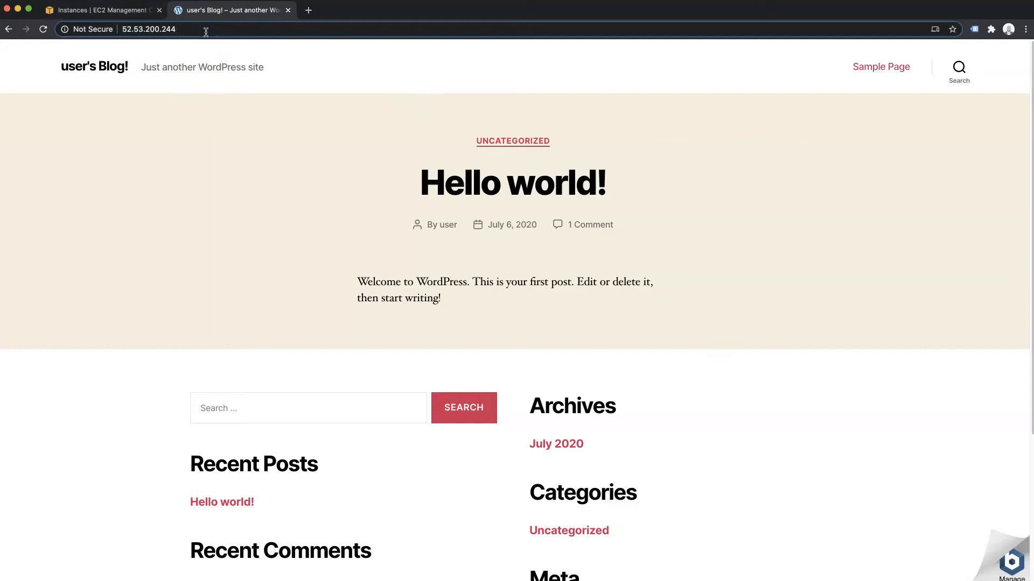
{"action": "type", "text": "/"}
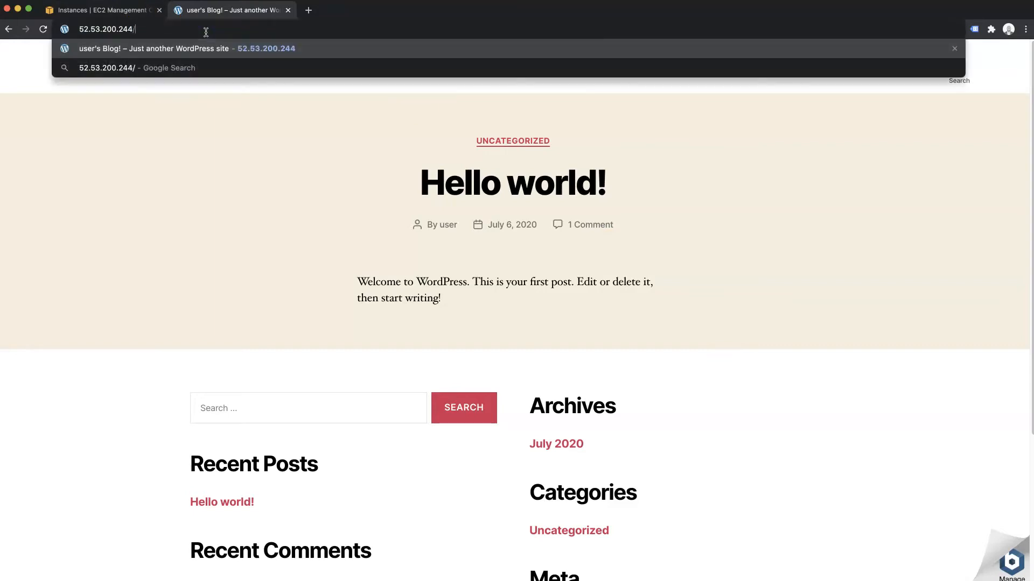
{"action": "type", "text": "wp-admin"}
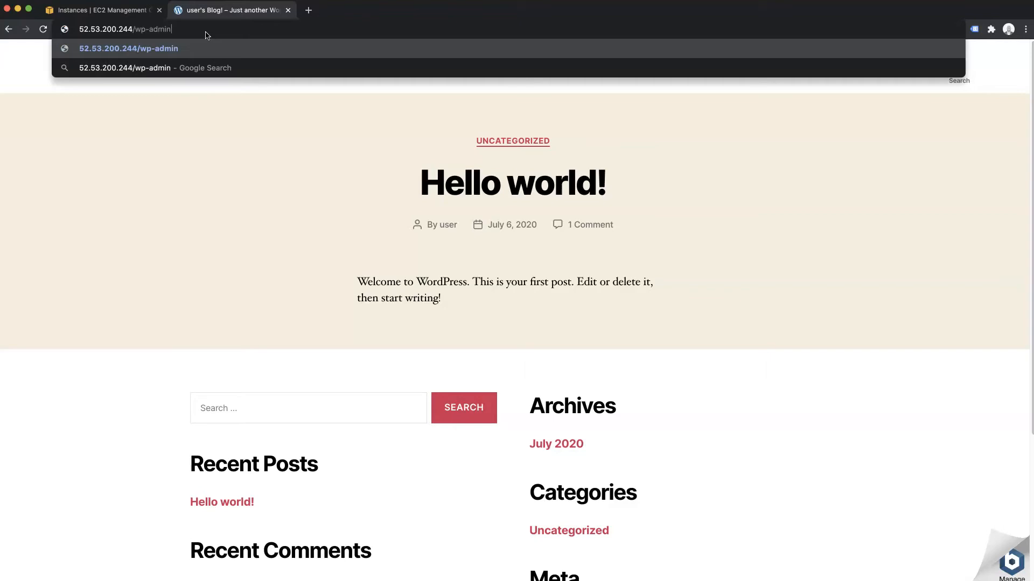
{"action": "key", "text": "Return"}
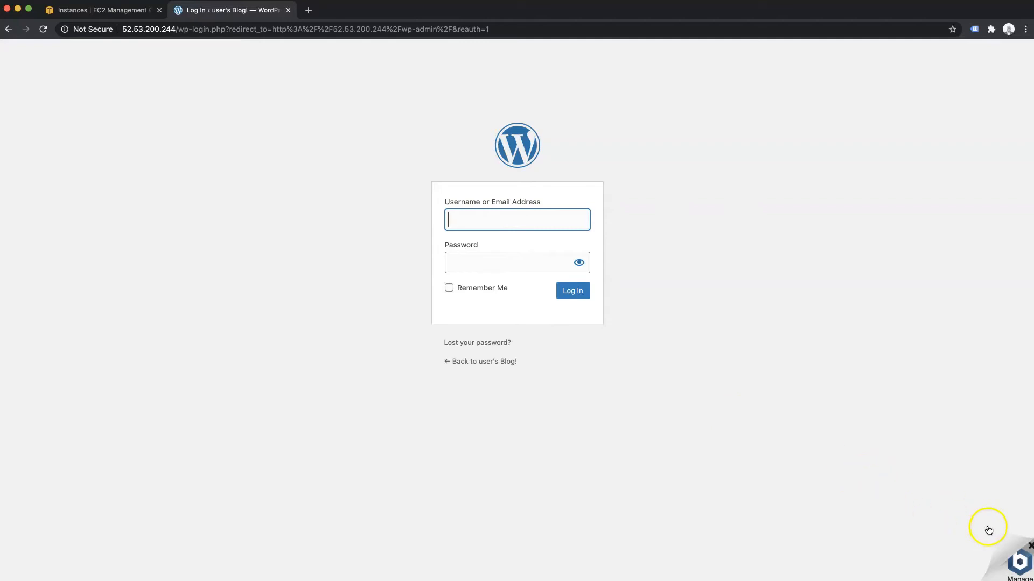
- Open the Bitnami access information page and copy the WordPress username "user" into the login form
{"action": "left_click", "coordinate": [1014, 573]}
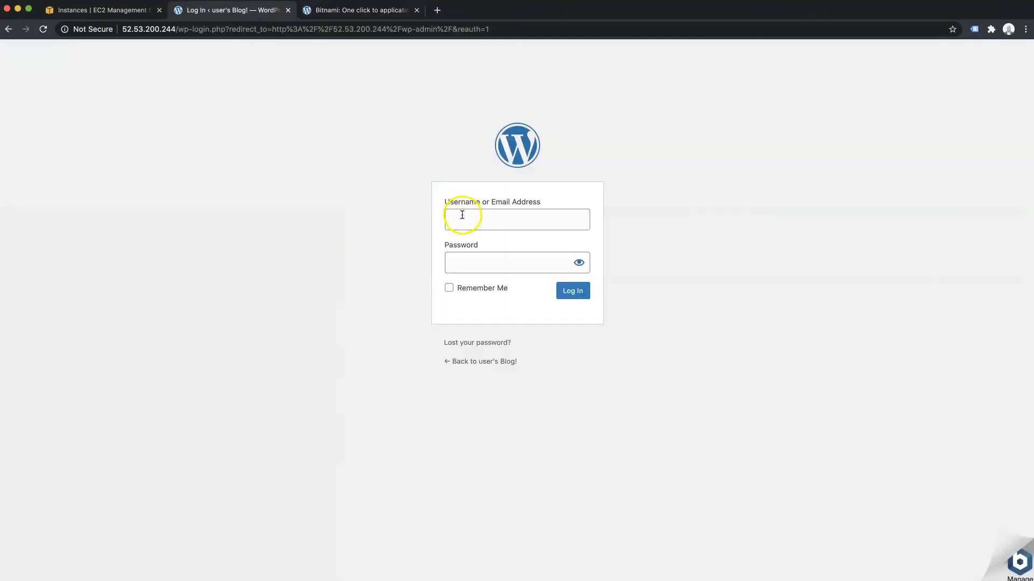
{"action": "key", "text": "super+v"}
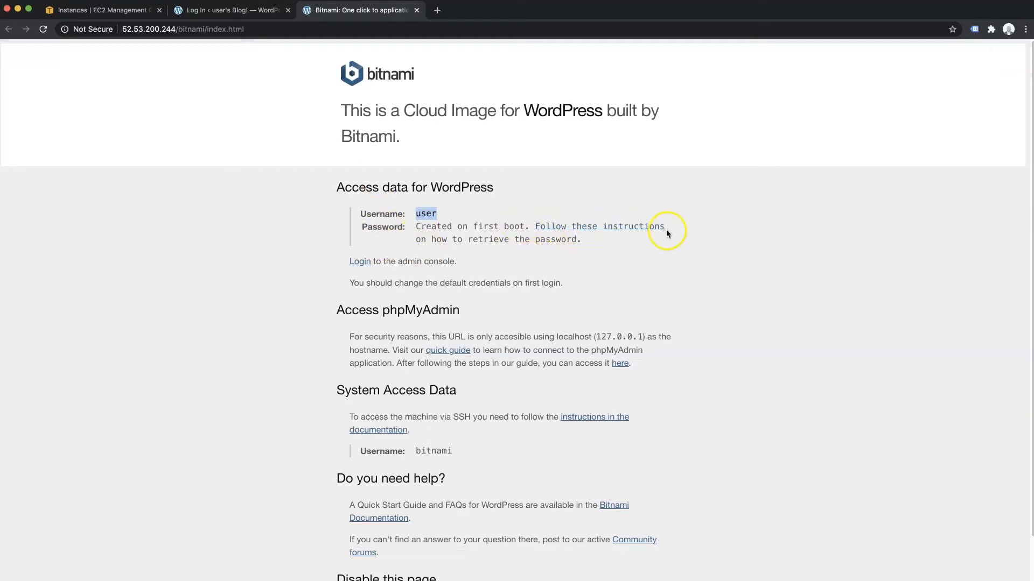
- Open Bitnami's password retrieval instructions and read how to find the application credentials through the EC2 system log
{"action": "left_click", "coordinate": [582, 229]}
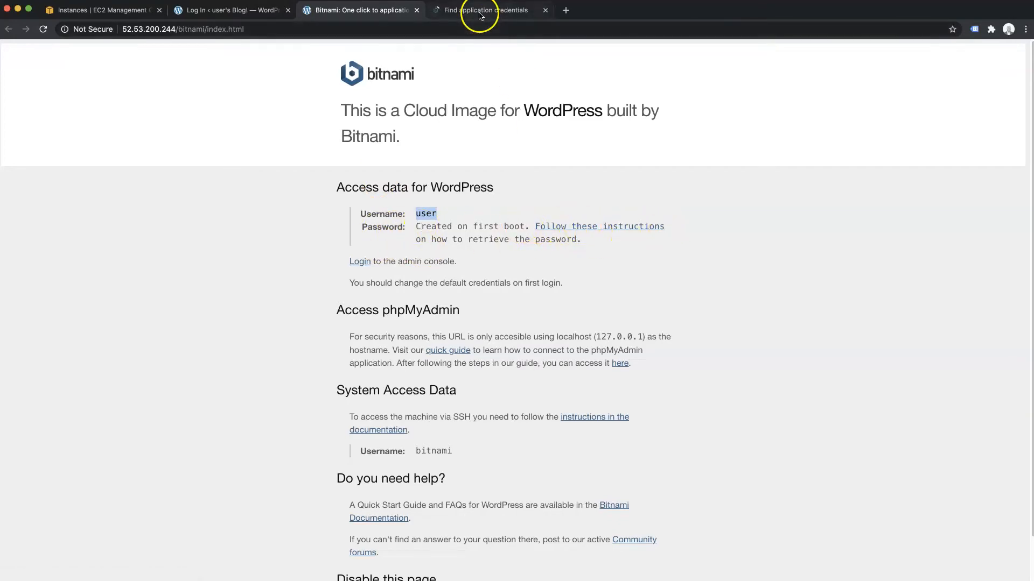
{"action": "left_click", "coordinate": [480, 11]}
{"action": "scroll", "coordinate": [537, 312], "scroll_direction": "down", "scroll_amount": 3}
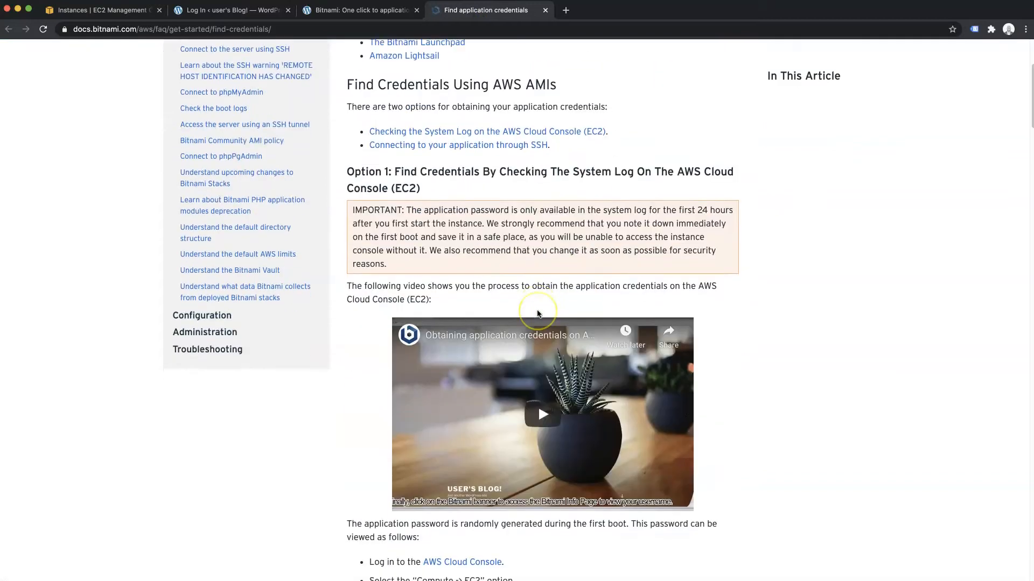
{"action": "scroll", "coordinate": [538, 313], "scroll_direction": "down", "scroll_amount": 7}
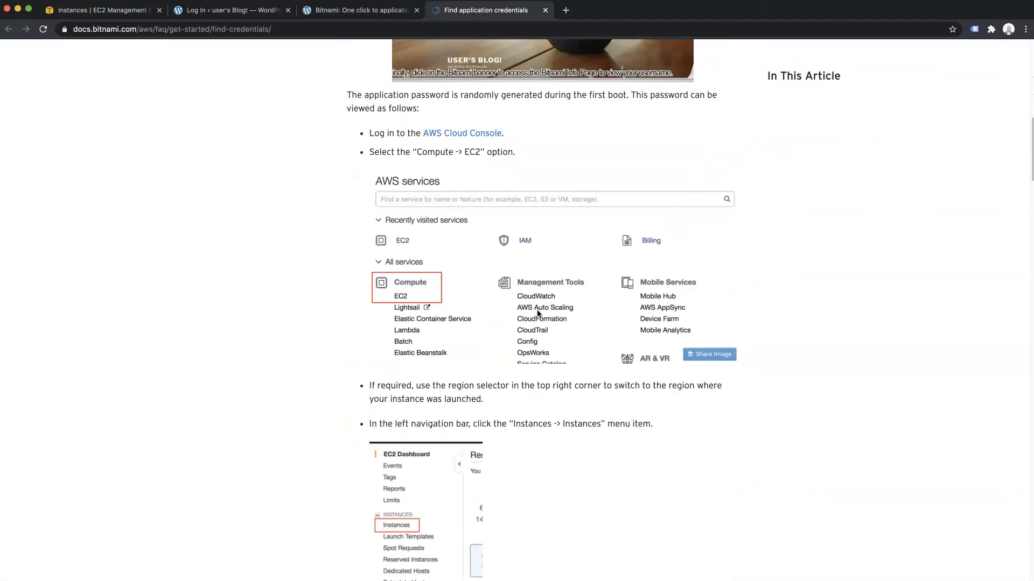
{"action": "scroll", "coordinate": [538, 313], "scroll_direction": "down", "scroll_amount": 13}
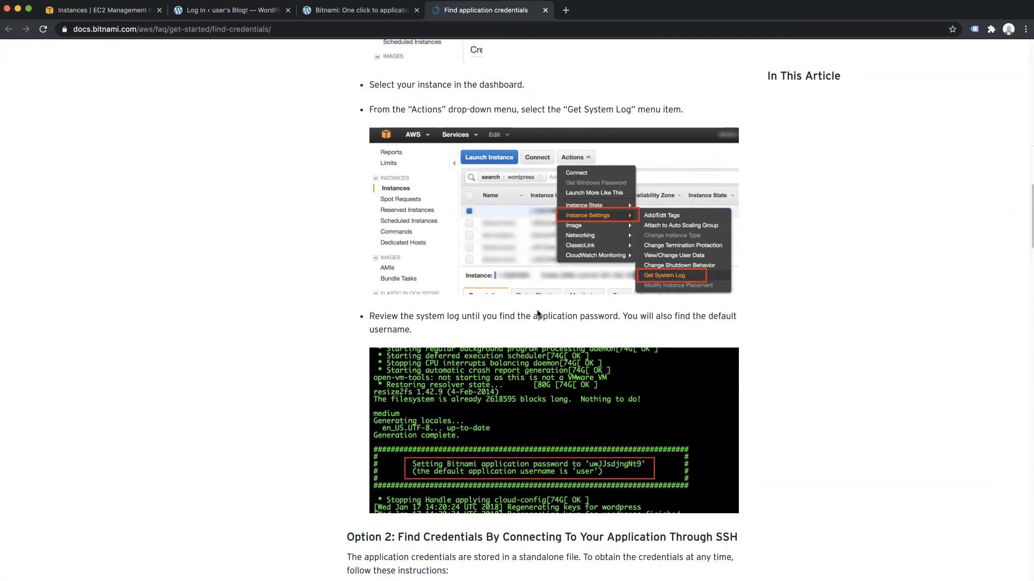
{"action": "scroll", "coordinate": [537, 314], "scroll_direction": "down", "scroll_amount": 2}
{"action": "scroll", "coordinate": [537, 313], "scroll_direction": "up", "scroll_amount": 1}
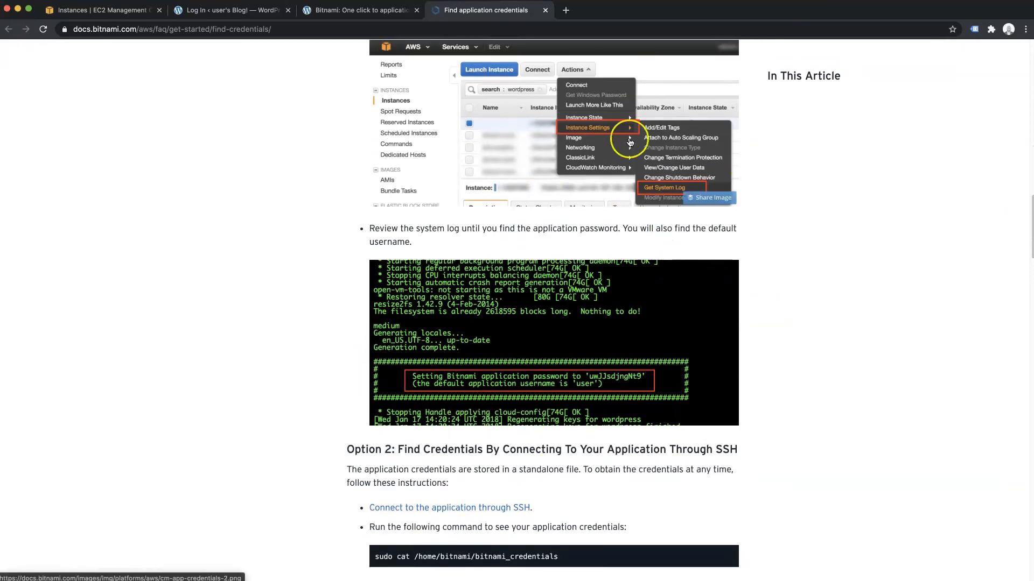
{"action": "scroll", "coordinate": [506, 388], "scroll_direction": "up", "scroll_amount": 8}
{"action": "scroll", "coordinate": [506, 388], "scroll_direction": "up", "scroll_amount": 3}
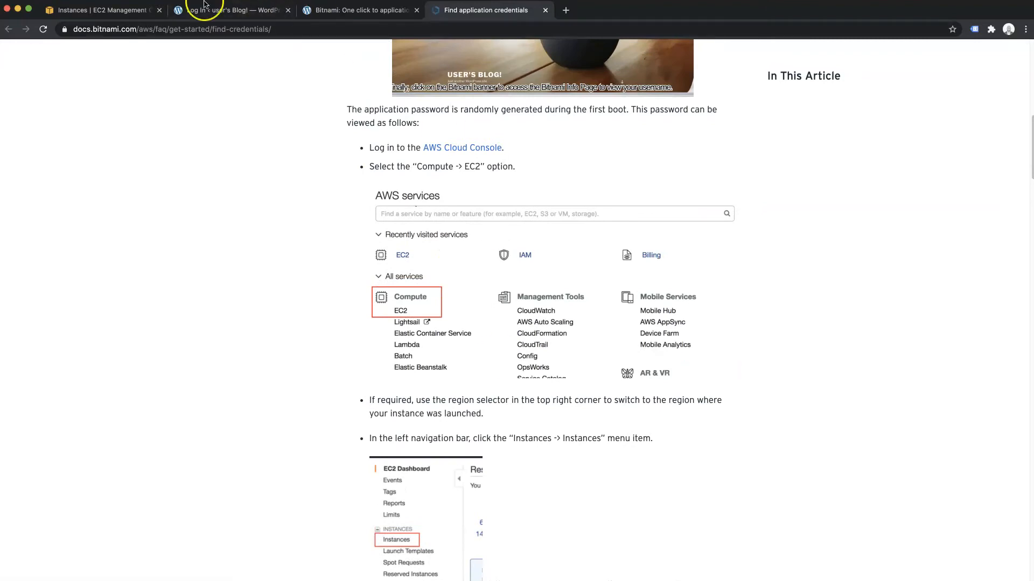
- Return to the EC2 console and open the system log of the running WordPress instance
{"action": "left_click", "coordinate": [94, 9]}
{"action": "right_click", "coordinate": [231, 143]}
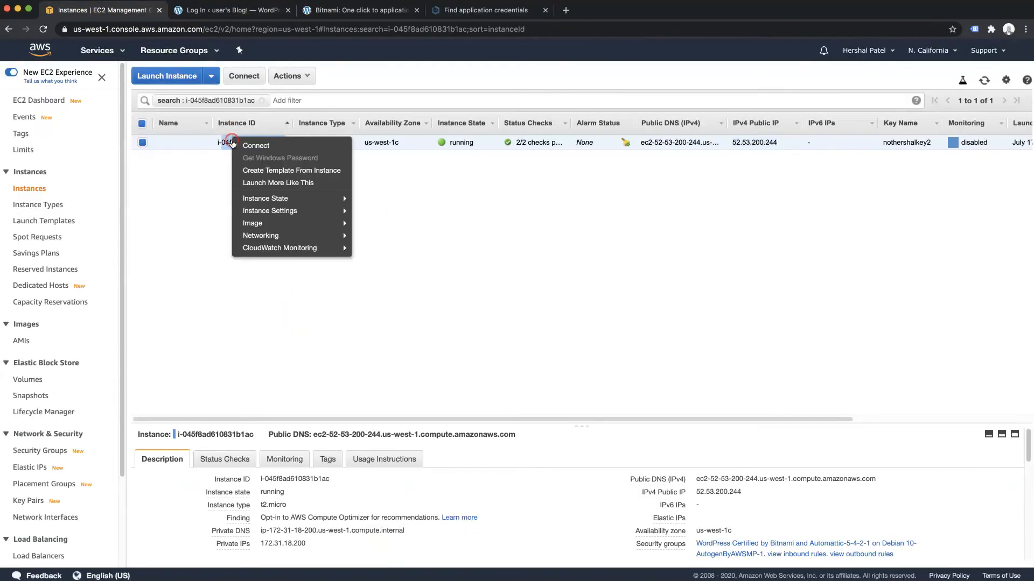
{"action": "left_click", "coordinate": [276, 213]}
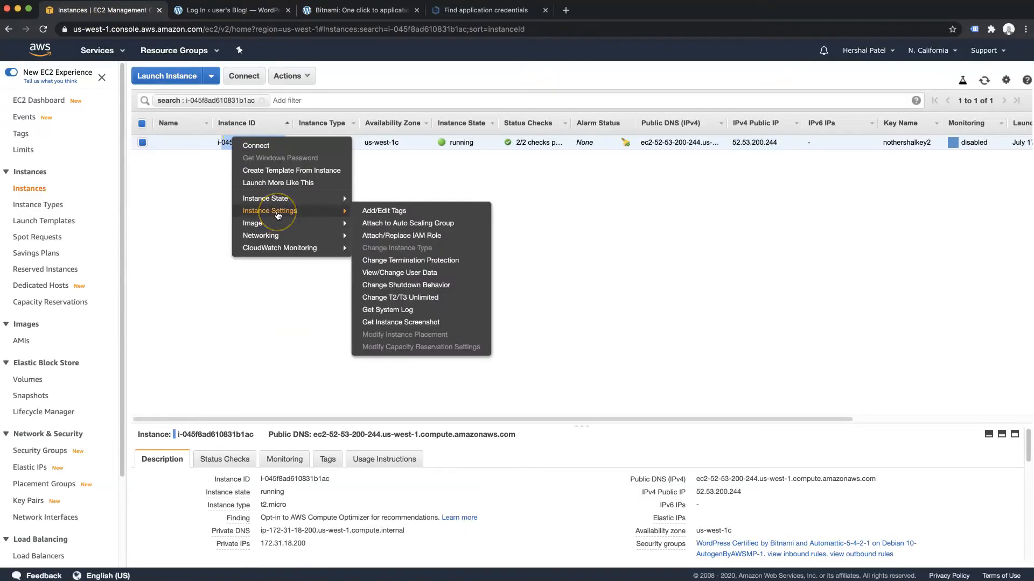
{"action": "left_click", "coordinate": [382, 311]}
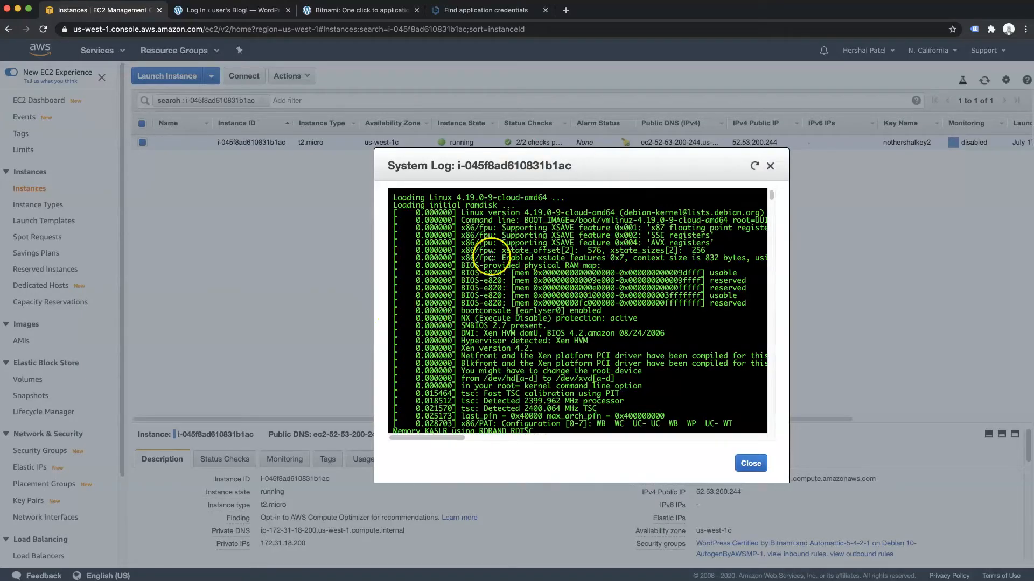
- Find the Bitnami application password in the system log and copy it
{"action": "scroll", "coordinate": [588, 259], "scroll_direction": "down", "scroll_amount": 10}
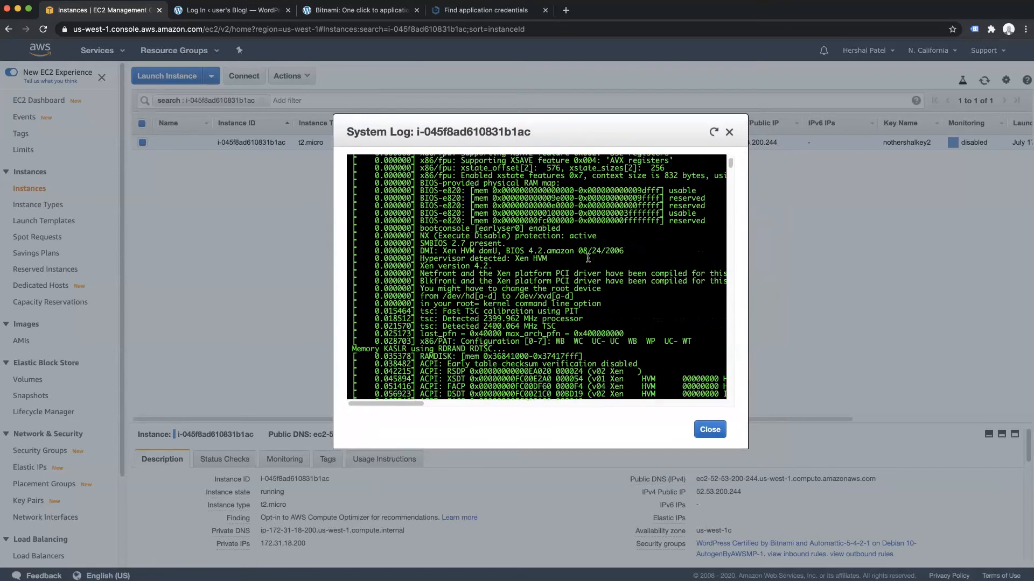
{"action": "scroll", "coordinate": [588, 259], "scroll_direction": "down", "scroll_amount": 10}
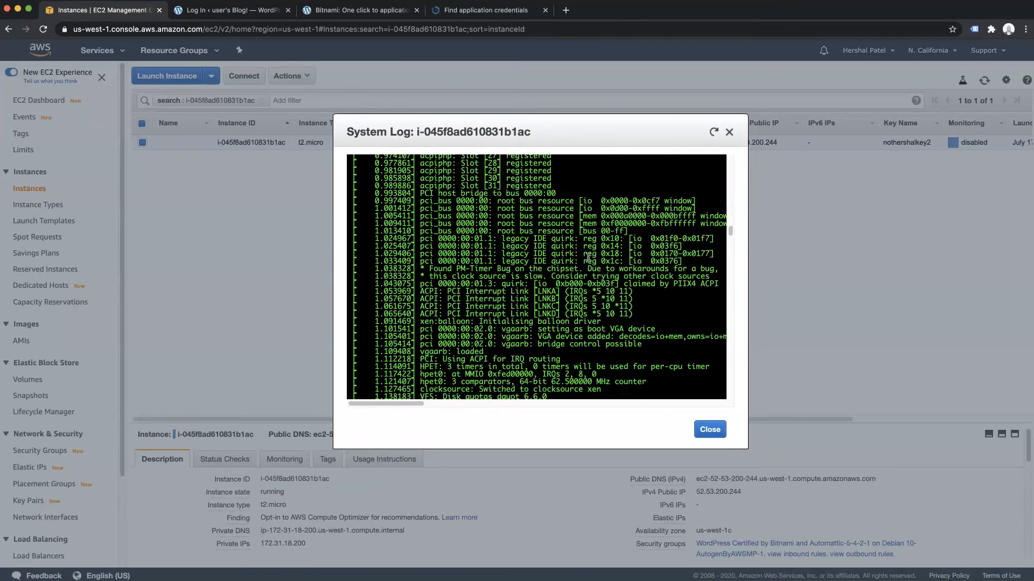
{"action": "scroll", "coordinate": [588, 258], "scroll_direction": "down", "scroll_amount": 10}
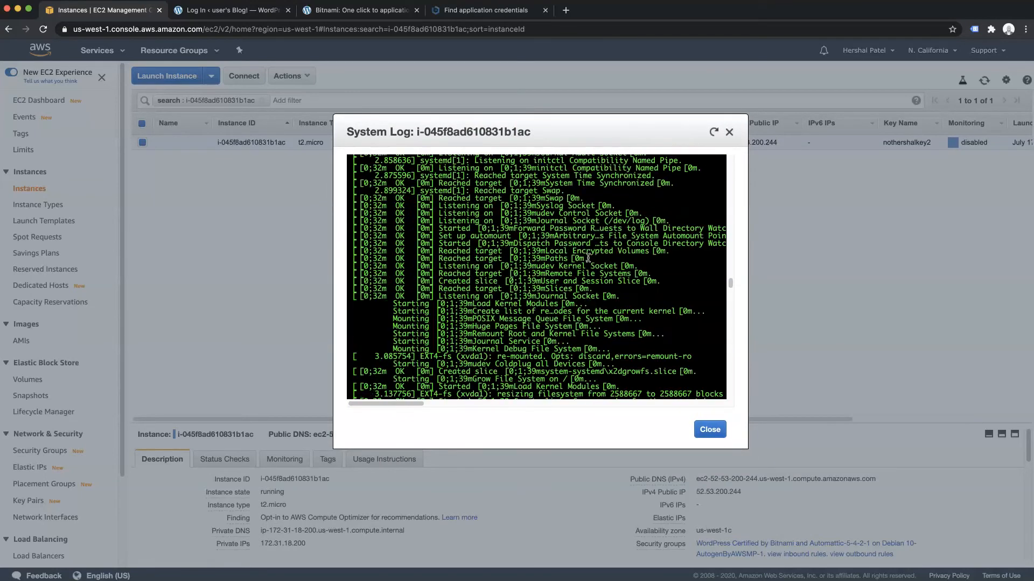
{"action": "scroll", "coordinate": [588, 259], "scroll_direction": "down", "scroll_amount": 10}
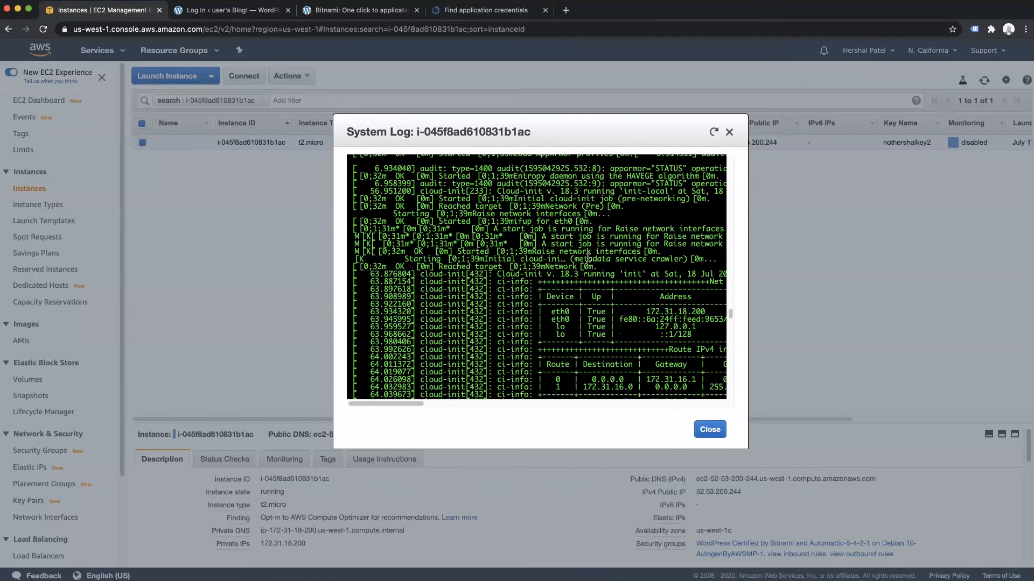
{"action": "scroll", "coordinate": [588, 259], "scroll_direction": "down", "scroll_amount": 10}
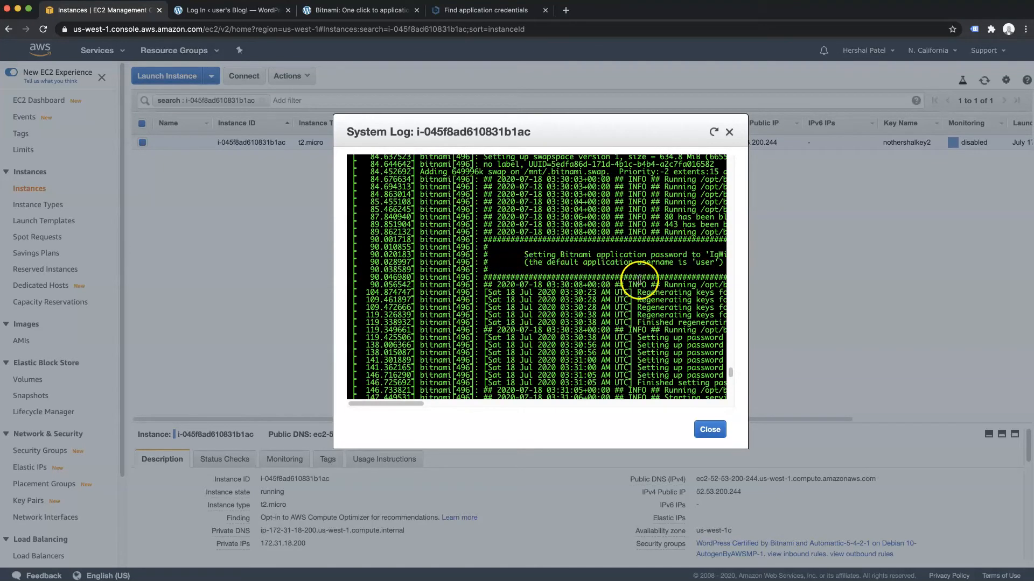
{"action": "scroll", "coordinate": [624, 253], "scroll_direction": "right", "scroll_amount": 5}
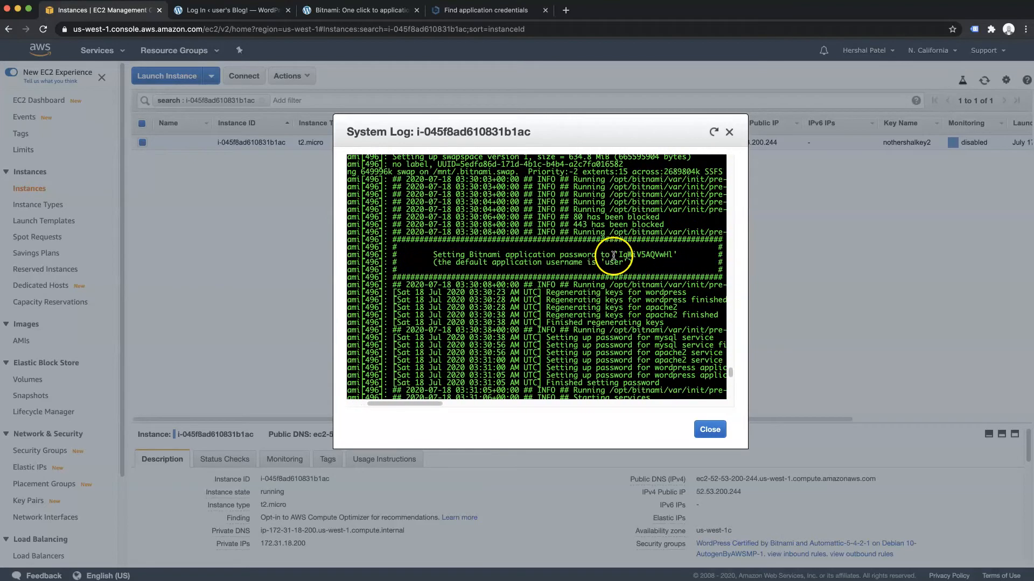
{"action": "double_click", "coordinate": [640, 254]}
{"action": "right_click", "coordinate": [640, 254]}
{"action": "left_click", "coordinate": [660, 276]}
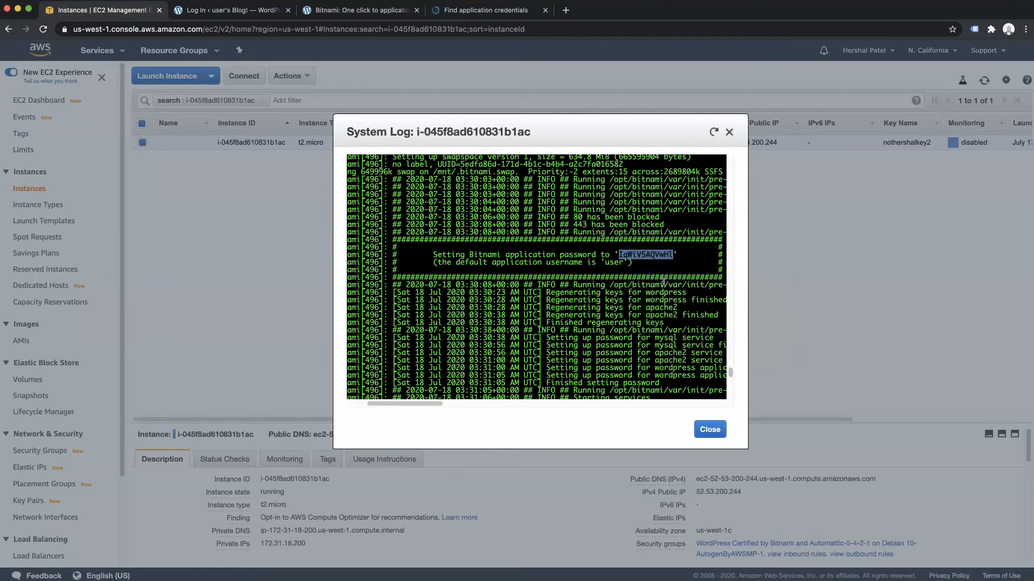
- Paste the copied password into the WordPress login form, log in and dismiss the browser's offer to save the password
{"action": "left_click", "coordinate": [229, 12]}
{"action": "left_click", "coordinate": [501, 264]}
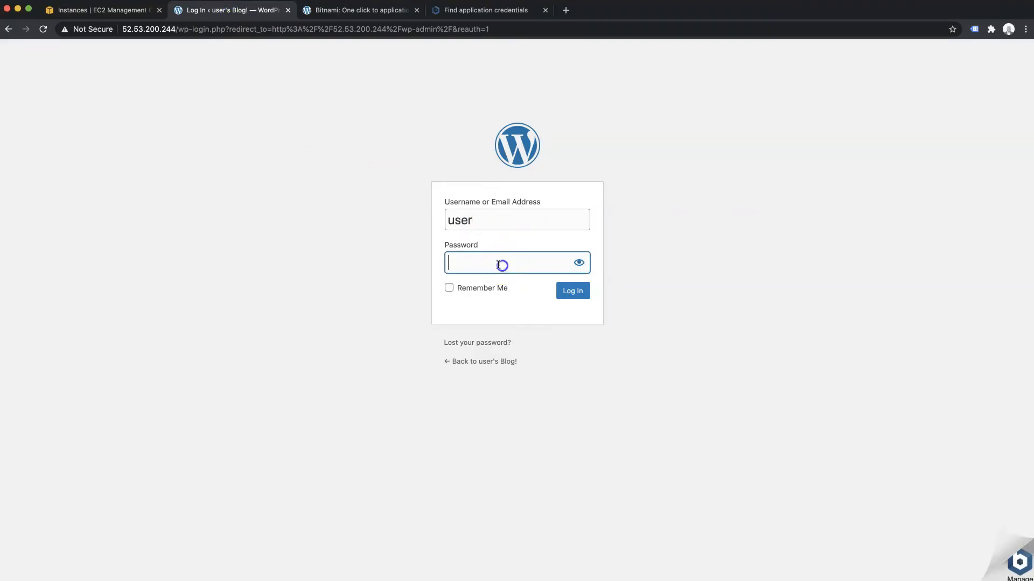
{"action": "right_click", "coordinate": [469, 261]}
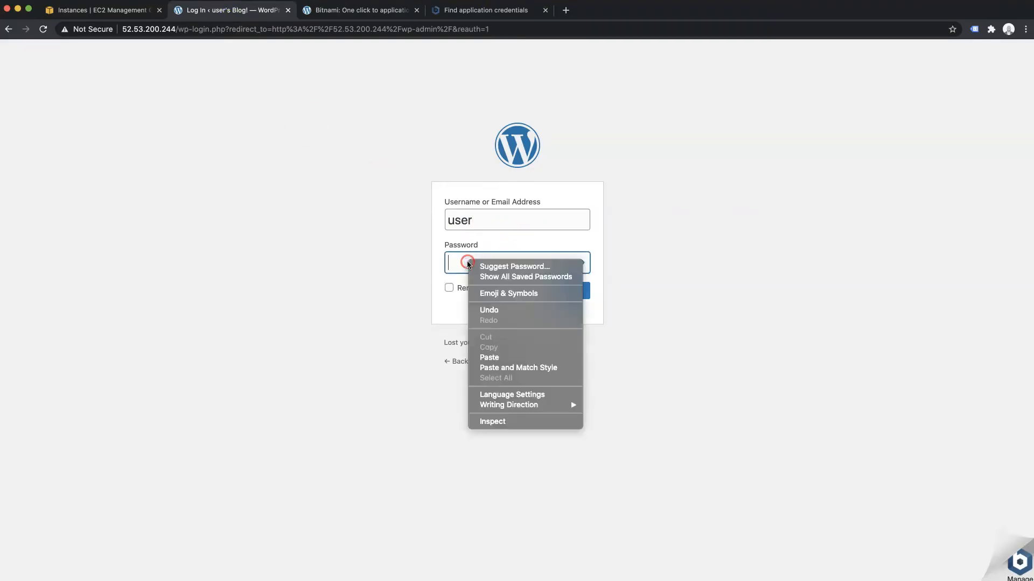
{"action": "left_click", "coordinate": [492, 358]}
{"action": "left_click", "coordinate": [576, 291]}
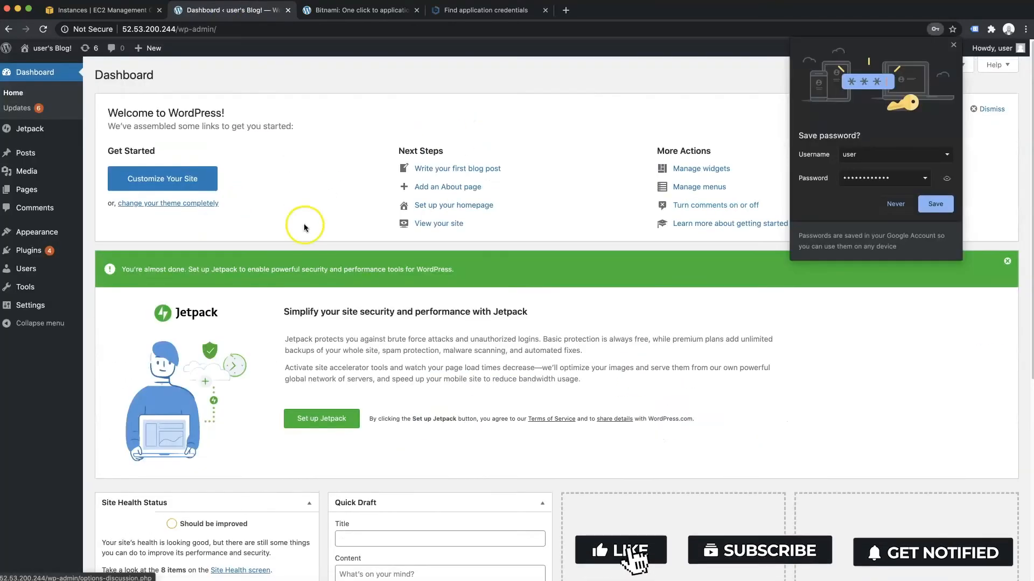
{"action": "left_click", "coordinate": [953, 44]}
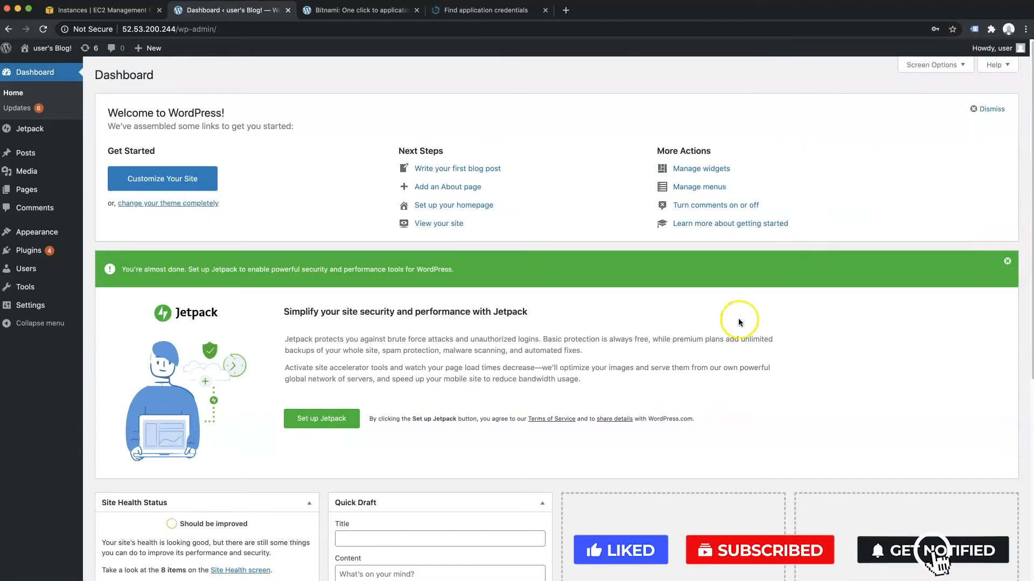
- Look at the WordPress user list, and visit the public site in a new browser tab
{"action": "mouse_move", "coordinate": [32, 270]}
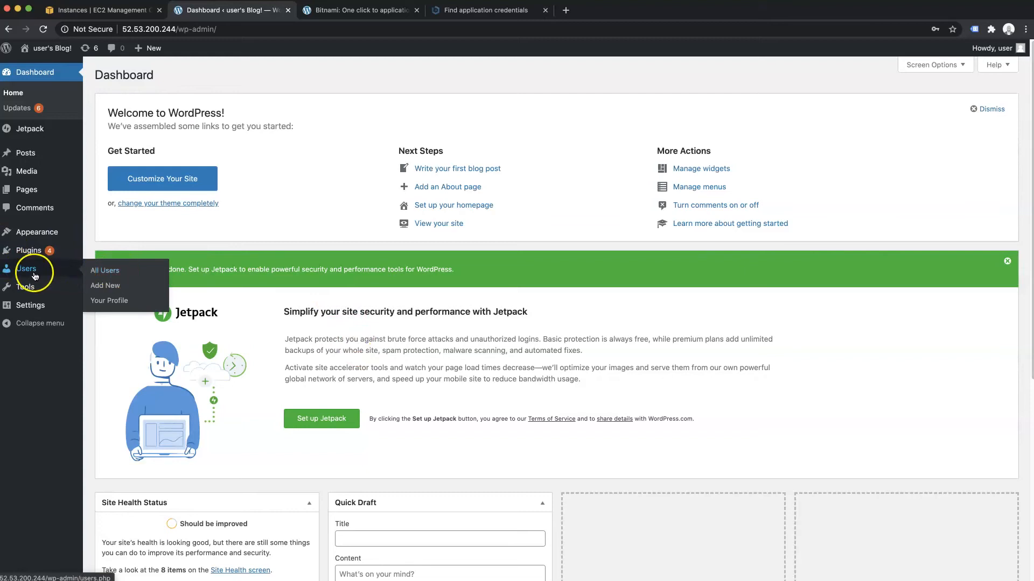
{"action": "left_click", "coordinate": [32, 274]}
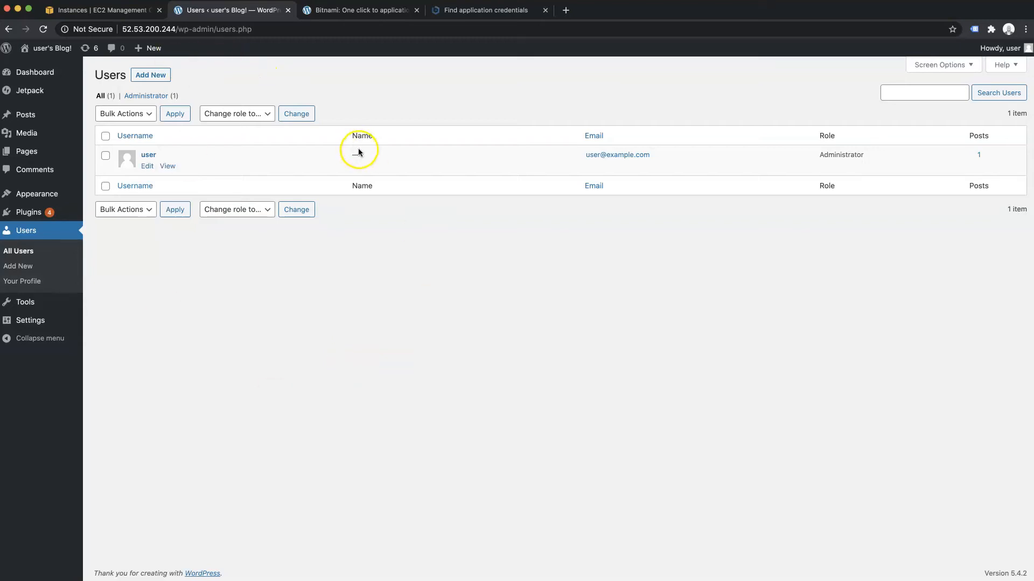
{"action": "mouse_move", "coordinate": [51, 51]}
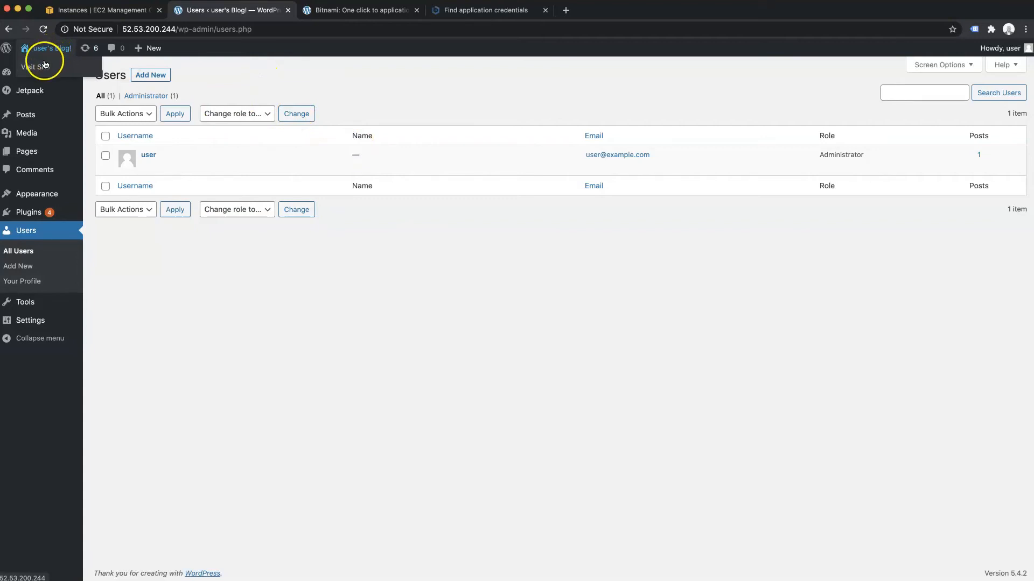
{"action": "left_click", "coordinate": [39, 68], "text": "super"}
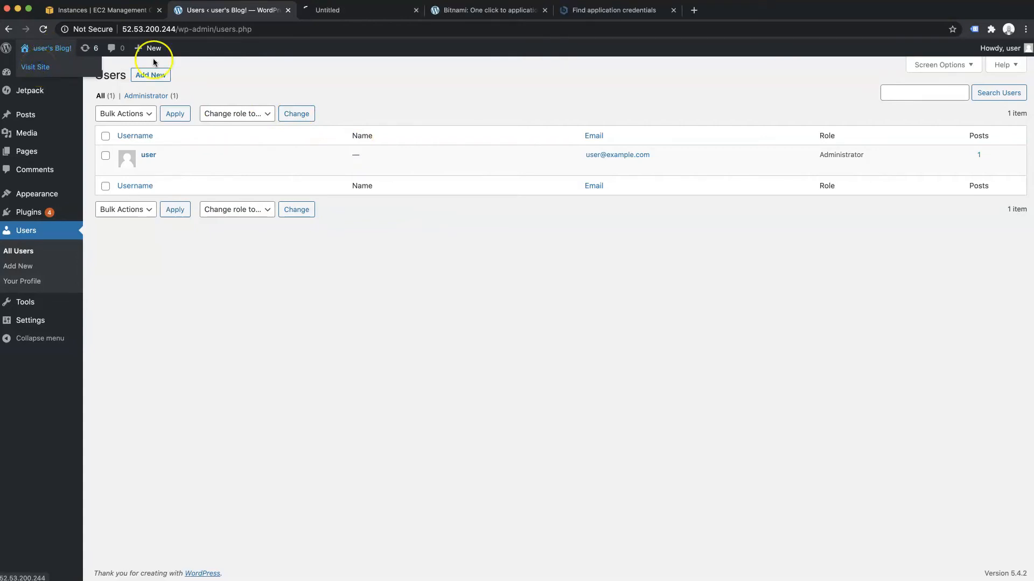
{"action": "left_click", "coordinate": [348, 11]}
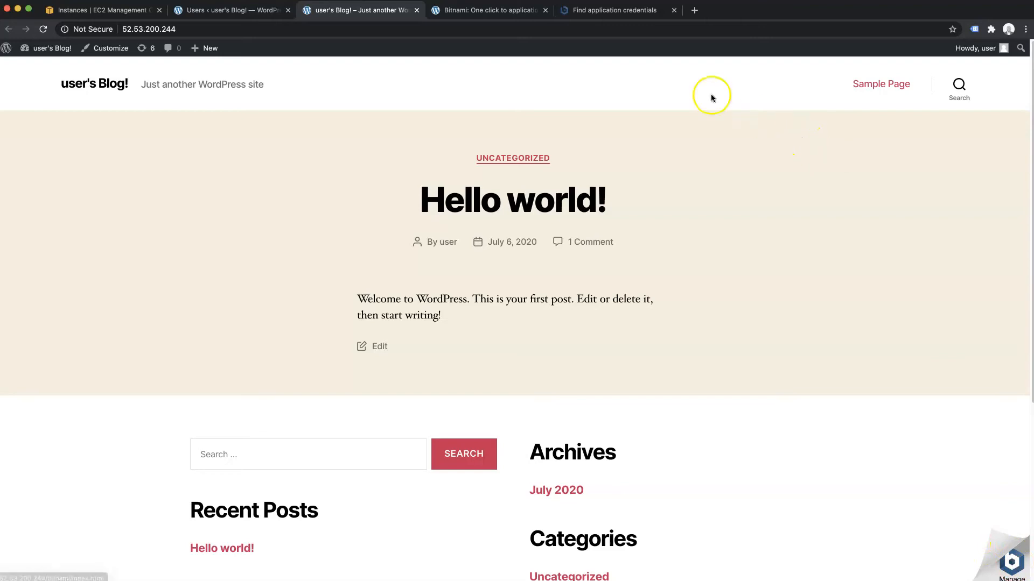
- Open the Bitnami information page from the site's Manage banner and close the older Bitnami and credentials tabs
{"action": "left_click", "coordinate": [1007, 557]}
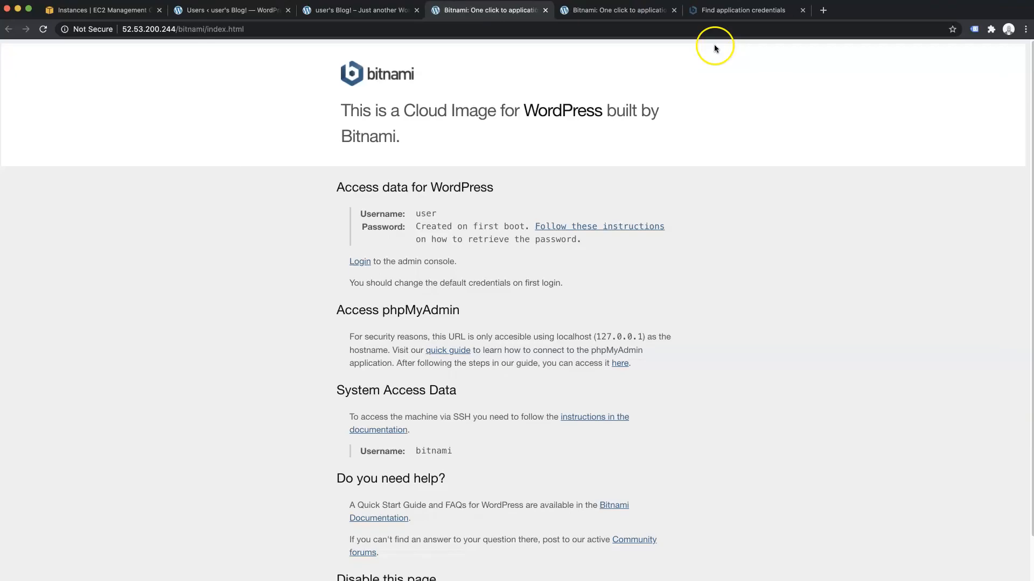
{"action": "left_click", "coordinate": [673, 10]}
{"action": "left_click", "coordinate": [673, 9]}
- Open the quick guide for disabling the Bitnami welcome page and read the banner removal and web server restart commands
{"action": "scroll", "coordinate": [657, 253], "scroll_direction": "down", "scroll_amount": 2}
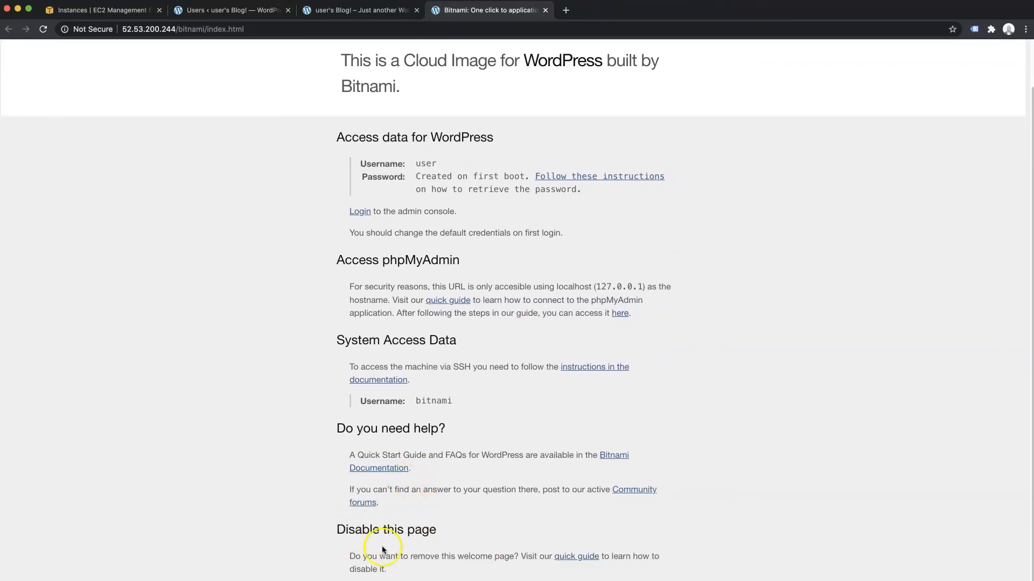
{"action": "left_click", "coordinate": [589, 557]}
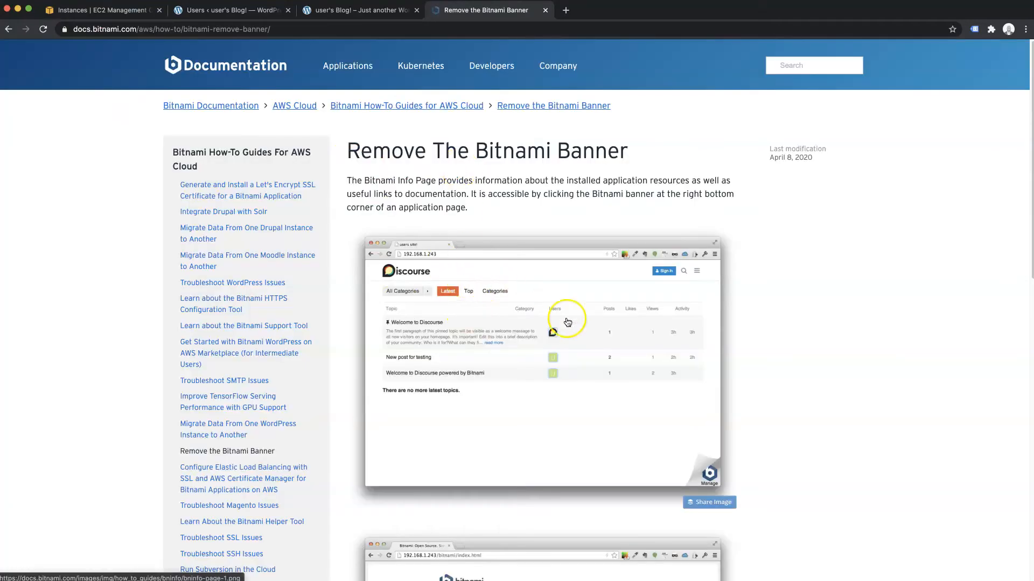
{"action": "scroll", "coordinate": [584, 355], "scroll_direction": "down", "scroll_amount": 10}
{"action": "scroll", "coordinate": [584, 355], "scroll_direction": "down", "scroll_amount": 6}
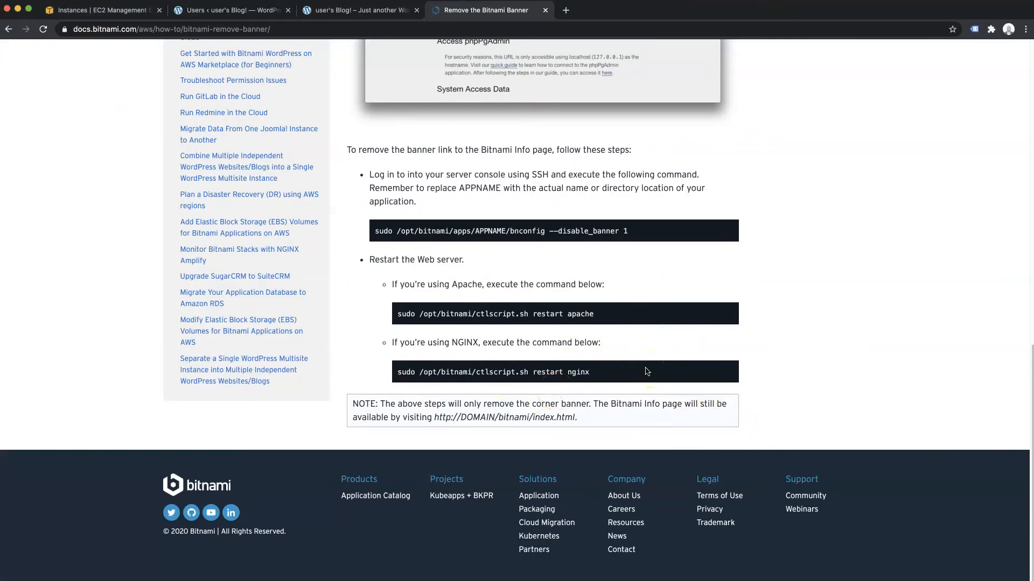
{"action": "left_click", "coordinate": [618, 366]}
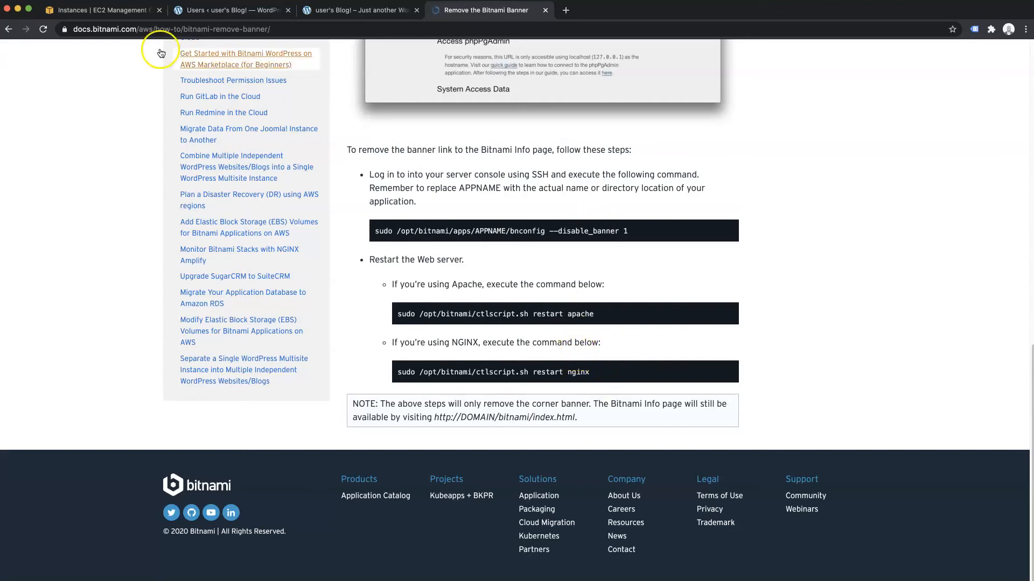
- Back in the AWS console, close the system log, open the instance's connection instructions and select the chmod 400 command for the key file
{"action": "left_click", "coordinate": [107, 13]}
{"action": "left_click", "coordinate": [729, 132]}
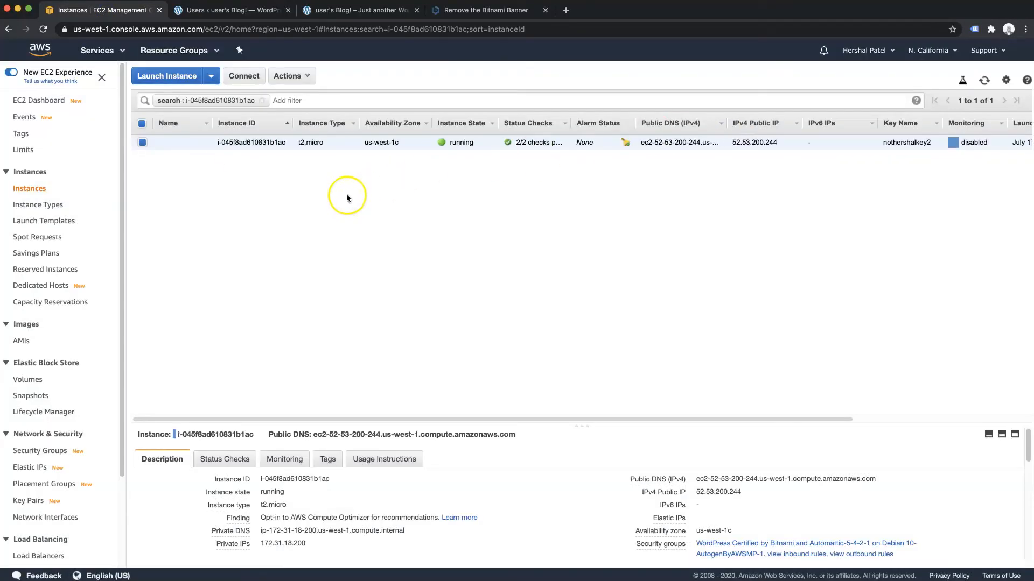
{"action": "right_click", "coordinate": [233, 141]}
{"action": "left_click", "coordinate": [258, 146]}
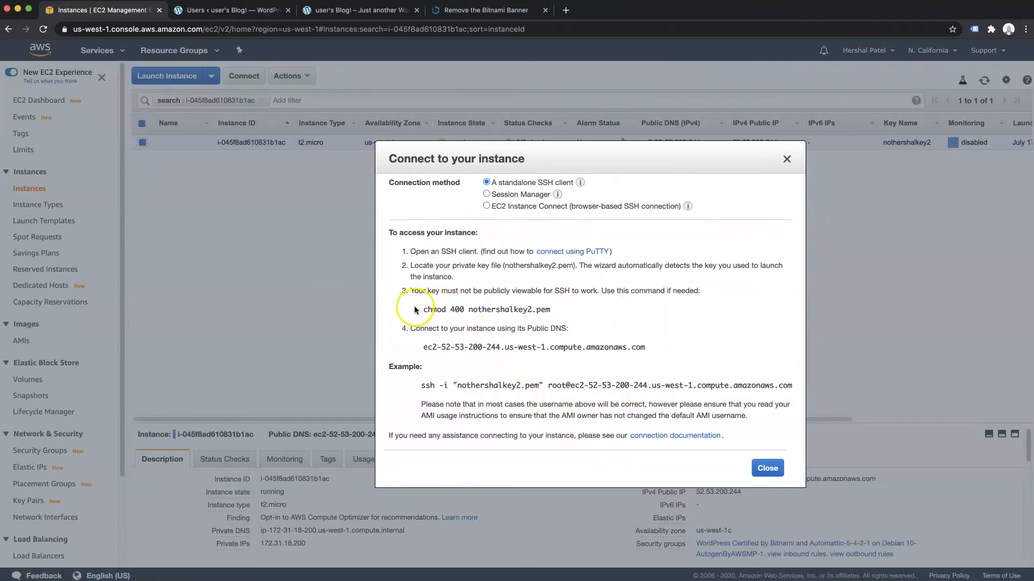
{"action": "left_click_drag", "start_coordinate": [430, 305], "coordinate": [551, 311]}
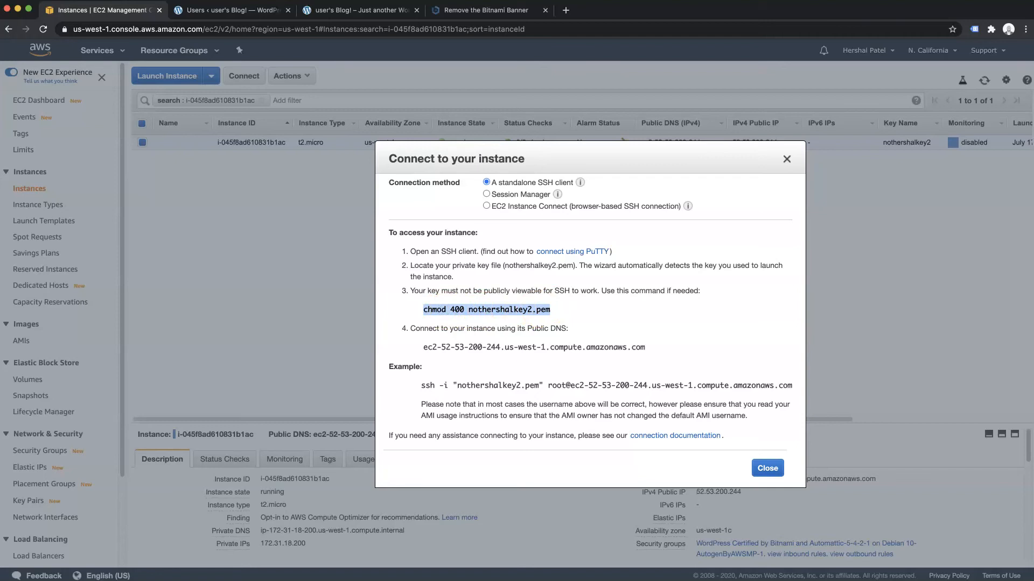
- Launch Terminal and move its window clear of the SSH commands in the connection instructions
{"action": "key", "text": "super+space"}
{"action": "type", "text": "terminal"}
{"action": "key", "text": "Return"}
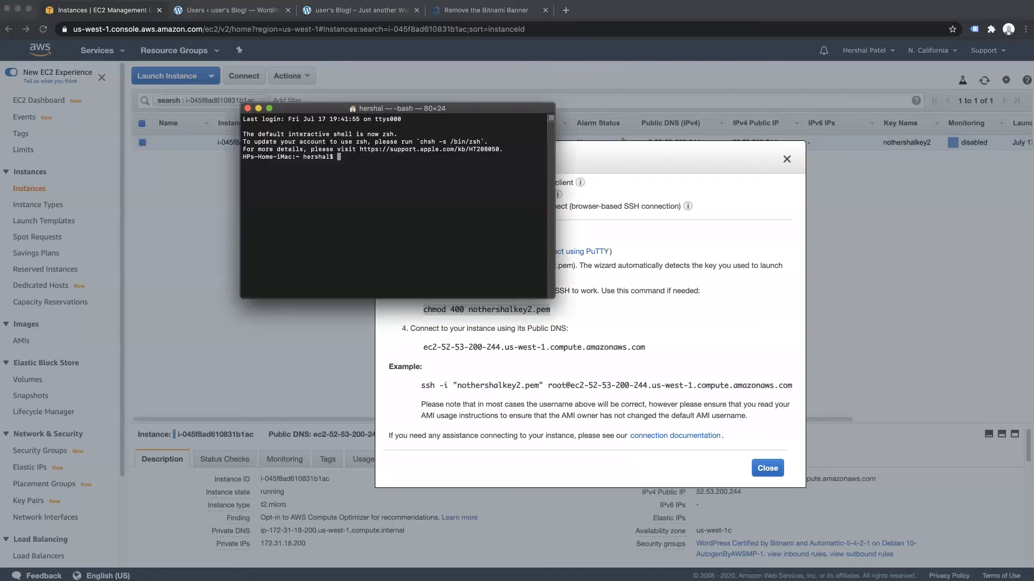
{"action": "left_click_drag", "start_coordinate": [450, 109], "coordinate": [766, 96]}
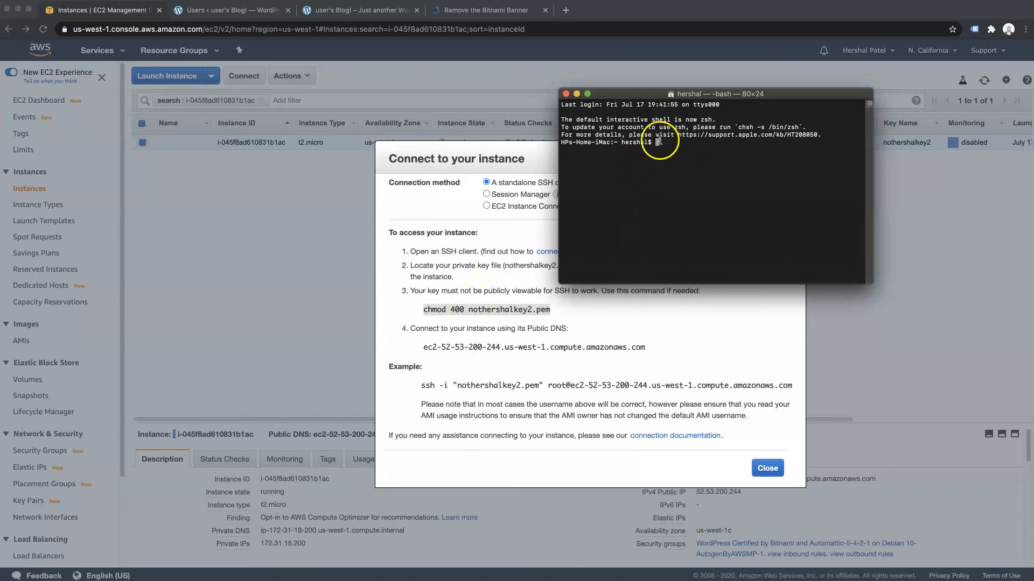
- Run the copied chmod 400 command on the private key file in Terminal
{"action": "key", "text": "super+v"}
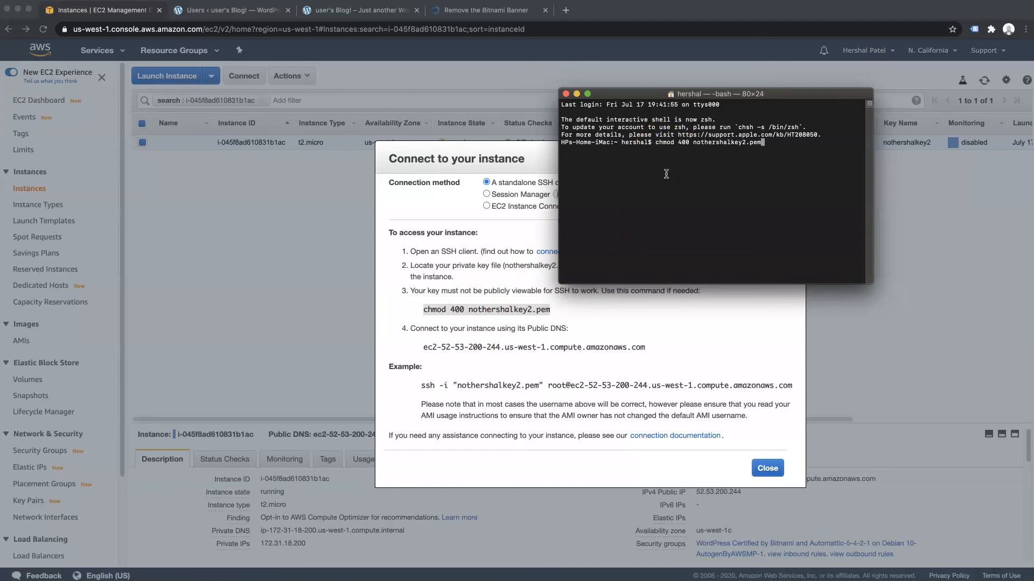
{"action": "key", "text": "Return"}
{"action": "left_click_drag", "start_coordinate": [693, 142], "coordinate": [761, 142]}
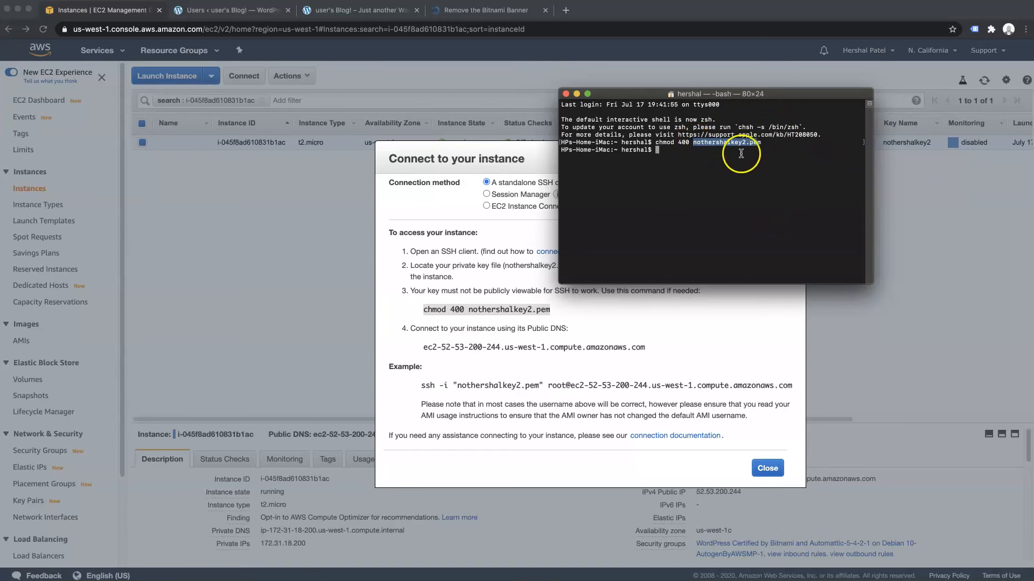
{"action": "left_click", "coordinate": [679, 163]}
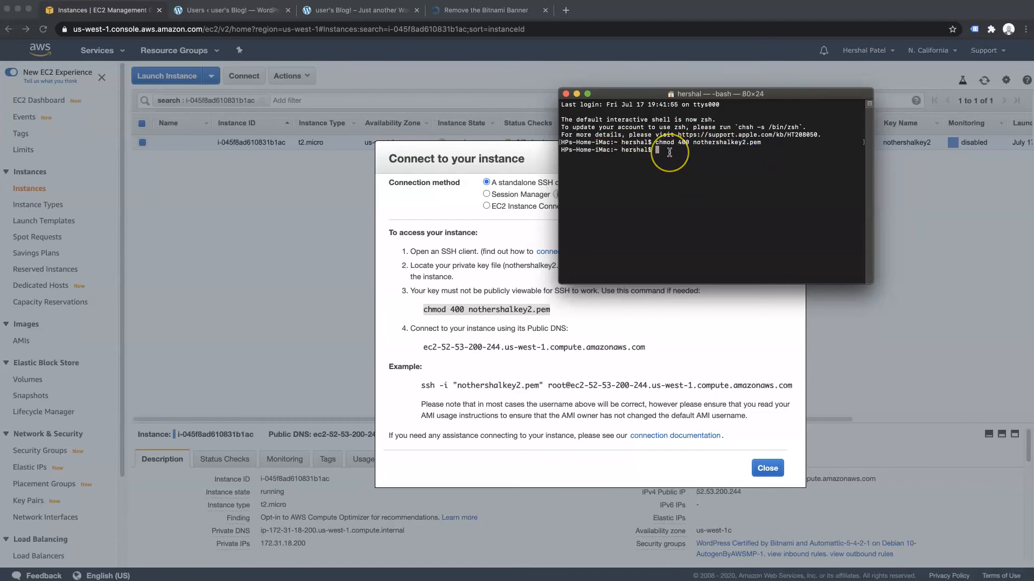
- Copy the full example ssh command from the AWS connection instructions into a blank text document
{"action": "left_click", "coordinate": [673, 364]}
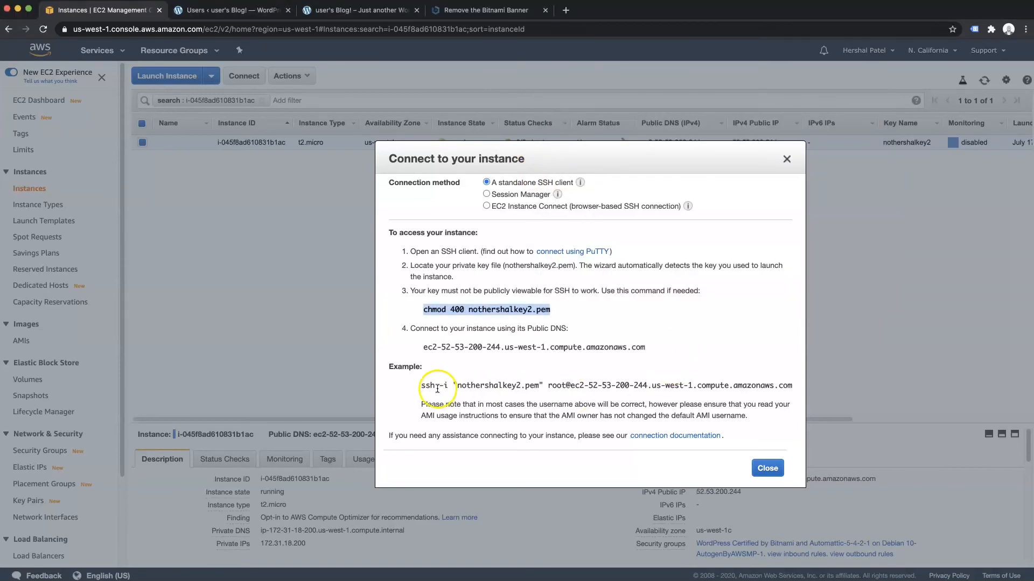
{"action": "left_click_drag", "start_coordinate": [421, 386], "coordinate": [790, 386]}
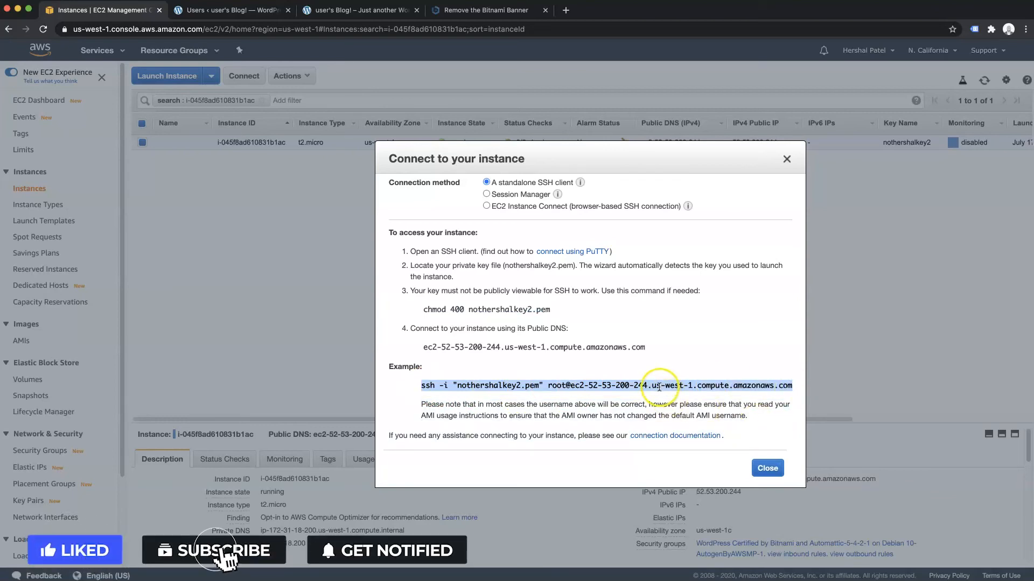
{"action": "right_click", "coordinate": [670, 400]}
{"action": "left_click", "coordinate": [679, 412]}
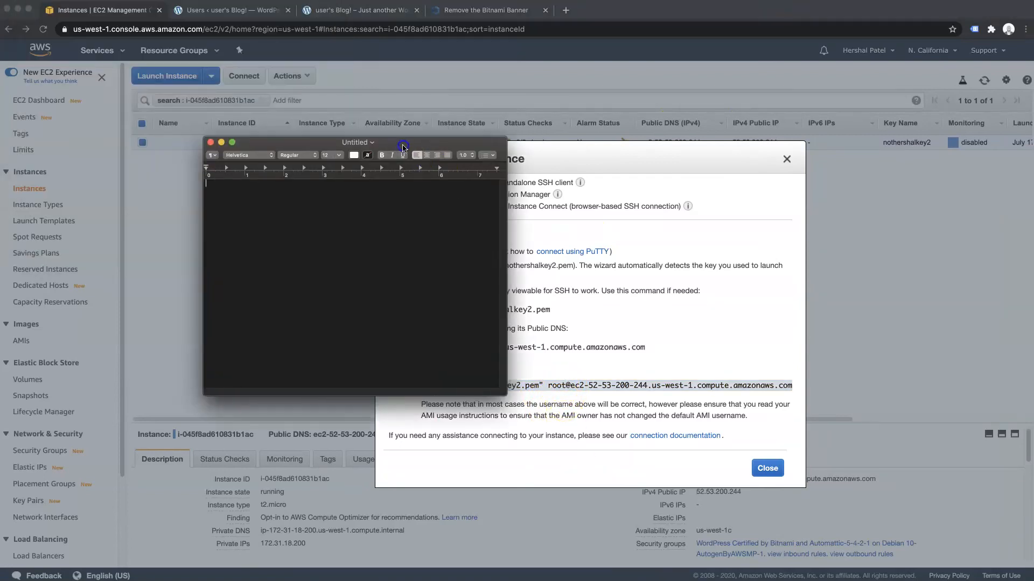
{"action": "left_click_drag", "start_coordinate": [402, 143], "coordinate": [407, 145]}
{"action": "key", "text": "super+v"}
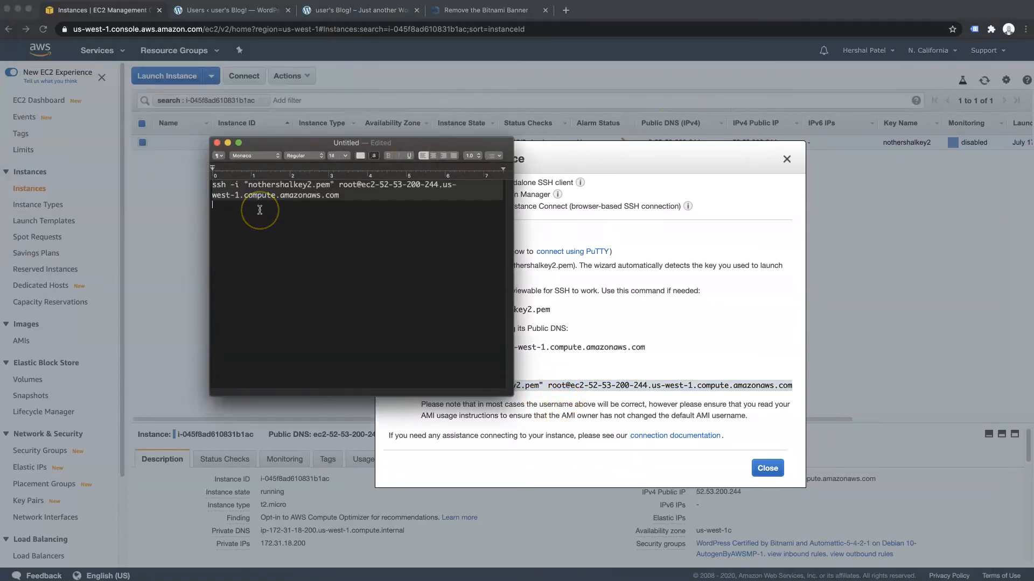
- Replace the username root with bitnami in the ssh command and copy the whole edited command
{"action": "double_click", "coordinate": [348, 185]}
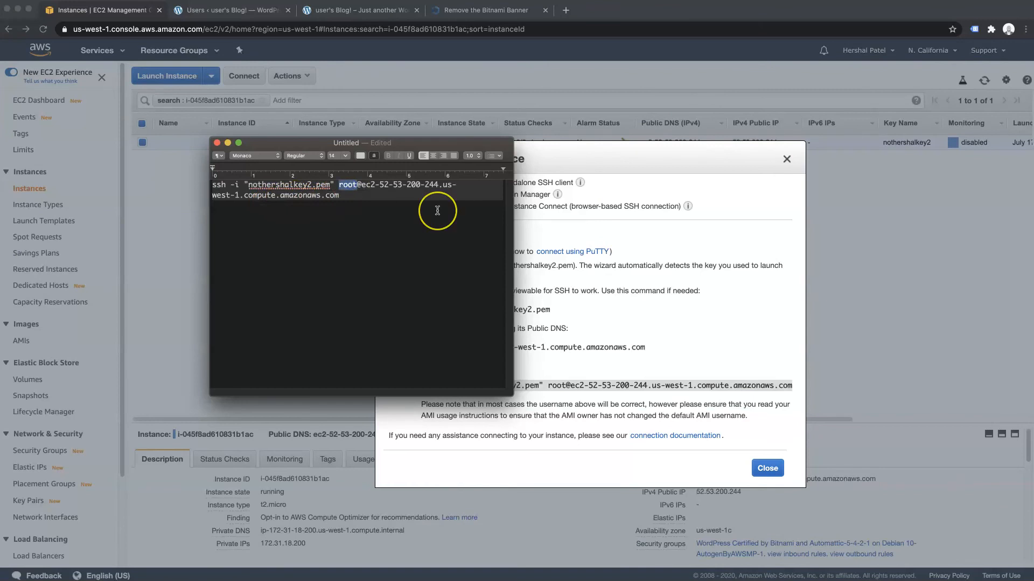
{"action": "type", "text": "bitnami"}
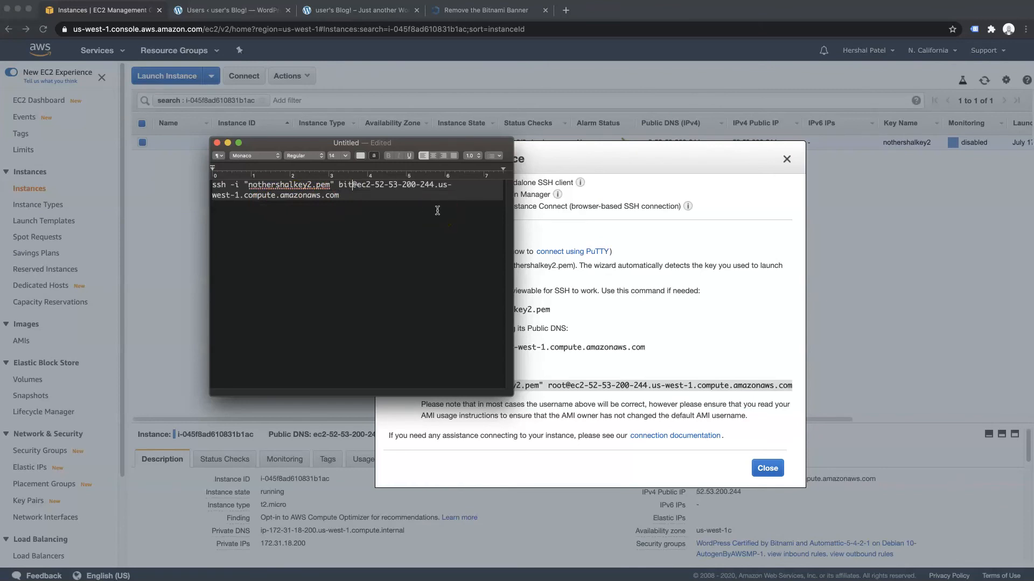
{"action": "triple_click", "coordinate": [339, 205]}
{"action": "right_click", "coordinate": [265, 190]}
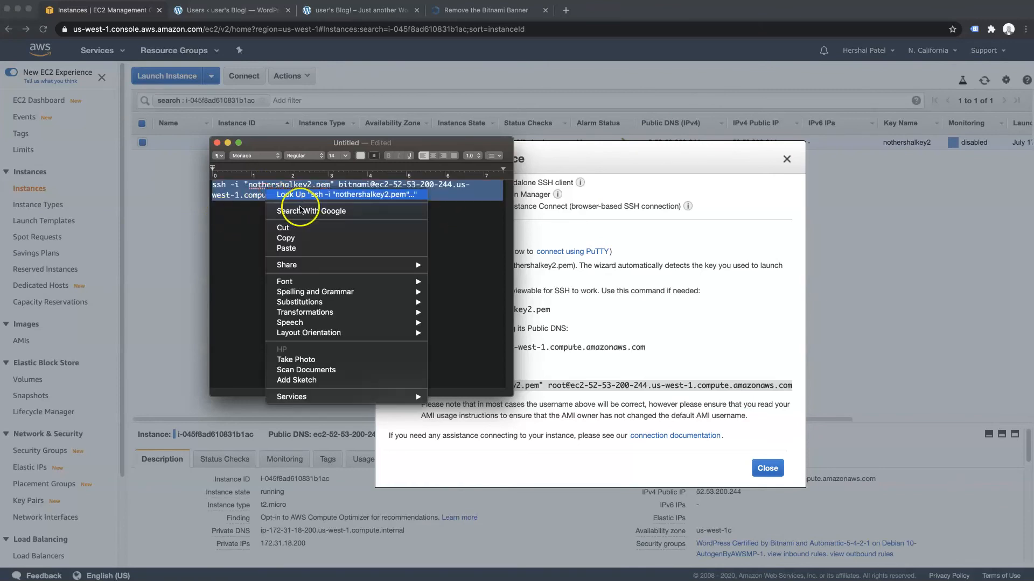
{"action": "left_click", "coordinate": [277, 237]}
- Switch to Terminal, run the edited ssh command as bitnami and accept the host's authenticity with yes
{"action": "key", "text": "super+Tab"}
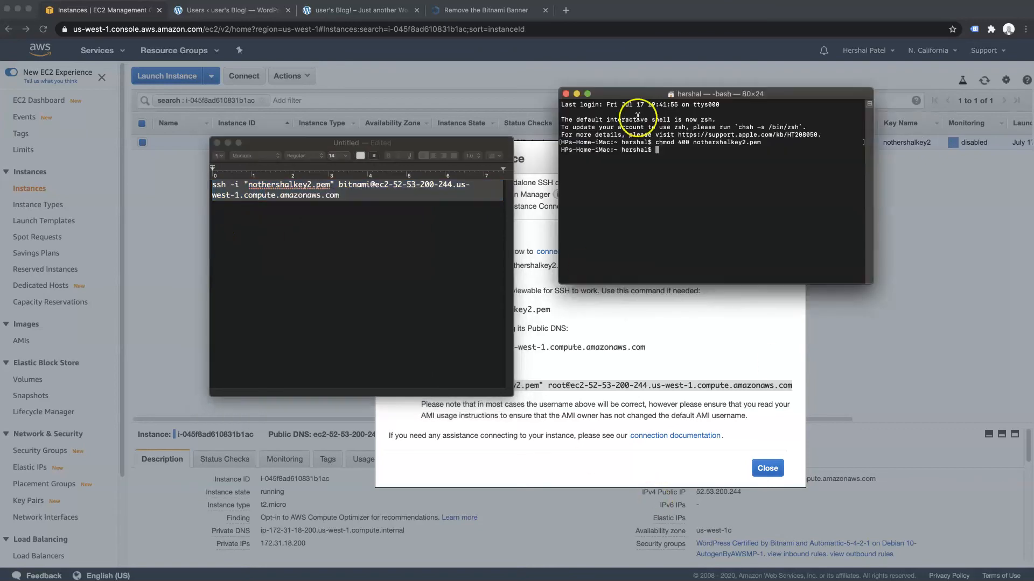
{"action": "key", "text": "super+v"}
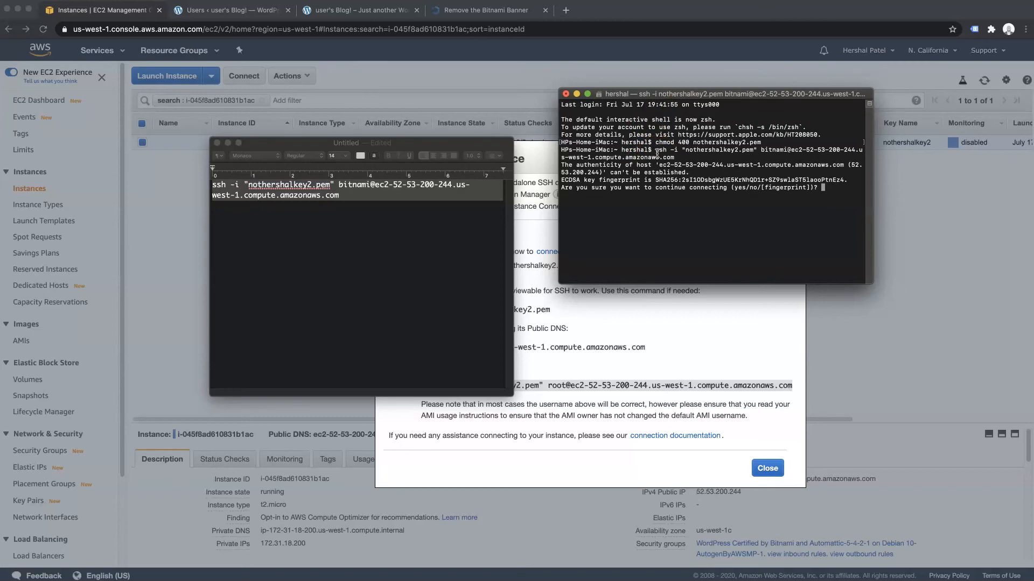
{"action": "type", "text": "yes"}
{"action": "key", "text": "Return"}
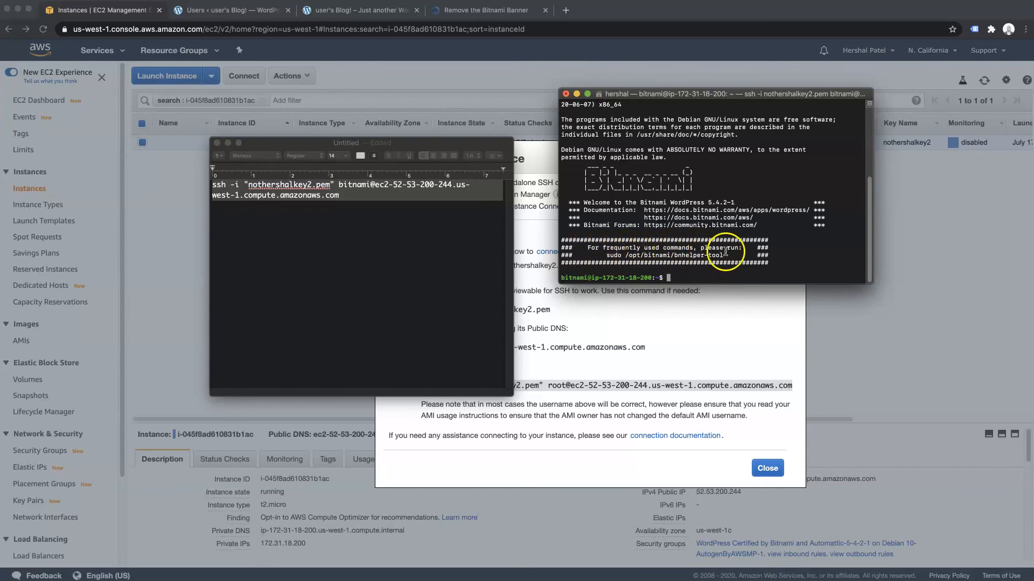
- Copy the suggested command sudo /opt/bitnami/bnhelper-tool from the welcome message and run it on the server
{"action": "left_click_drag", "start_coordinate": [606, 255], "coordinate": [724, 256]}
{"action": "right_click", "coordinate": [686, 256]}
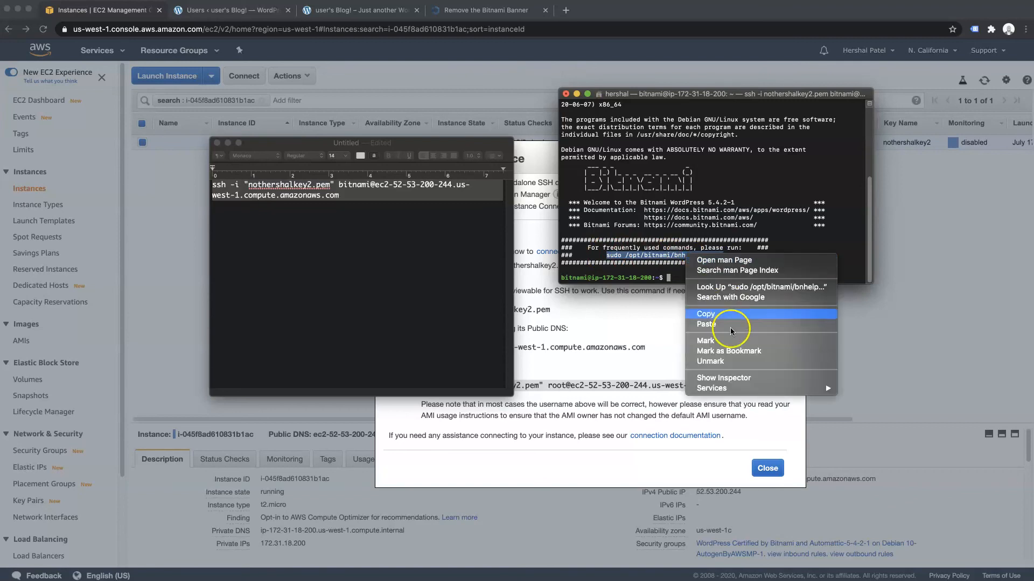
{"action": "left_click", "coordinate": [706, 313]}
{"action": "left_click", "coordinate": [676, 277]}
{"action": "key", "text": "super+v"}
{"action": "key", "text": "Return"}
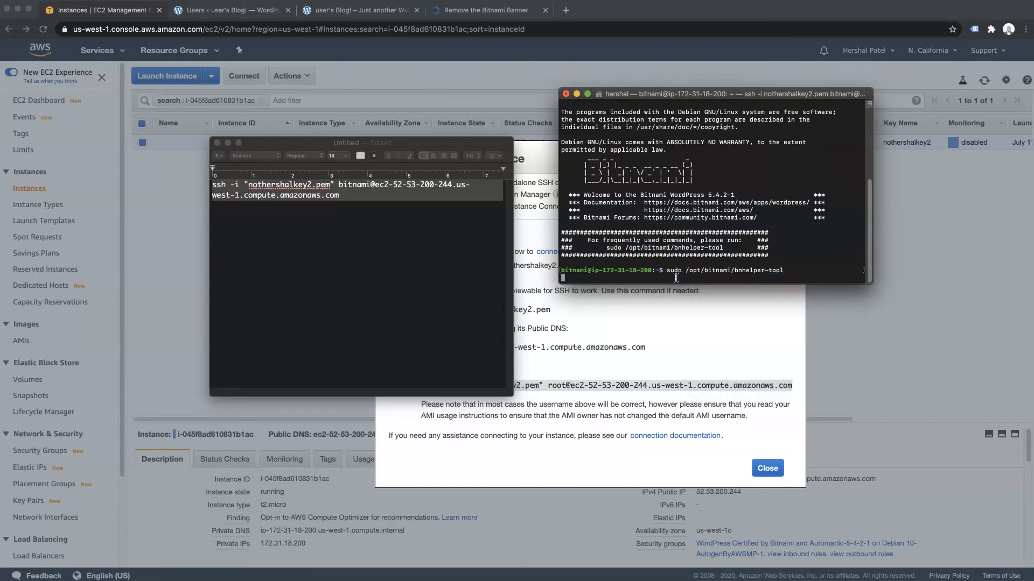
- Run the Remove the Bitnami Banner activity in the Bitnami Helper Tool
{"action": "key", "text": "Down"}
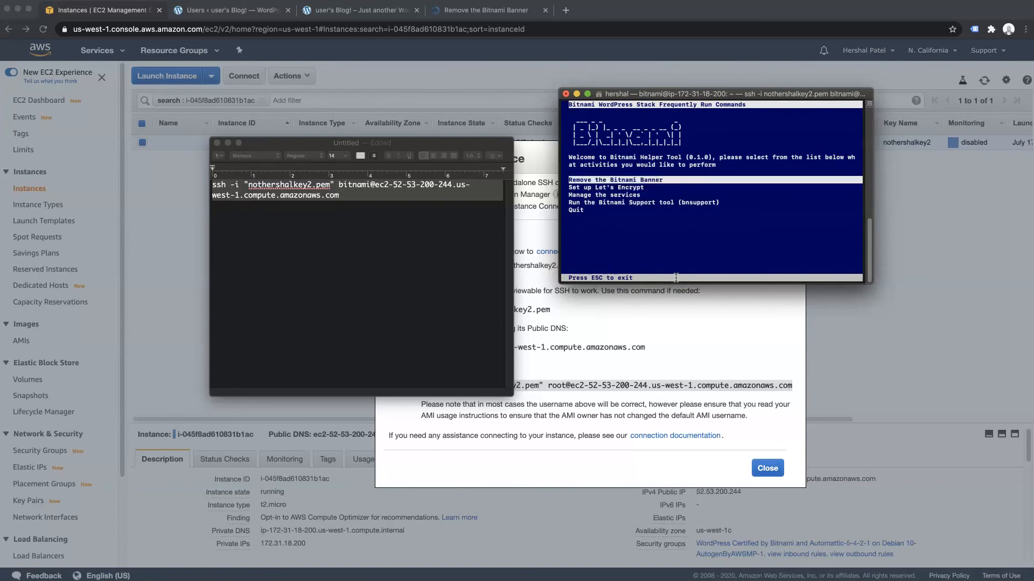
{"action": "key", "text": "Up"}
{"action": "key", "text": "Down"}
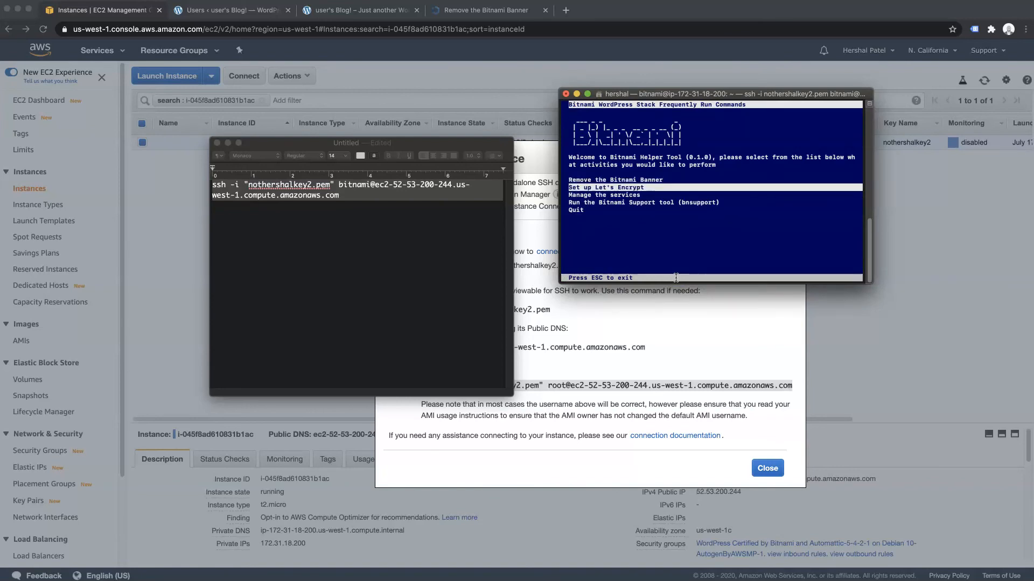
{"action": "key", "text": "Up"}
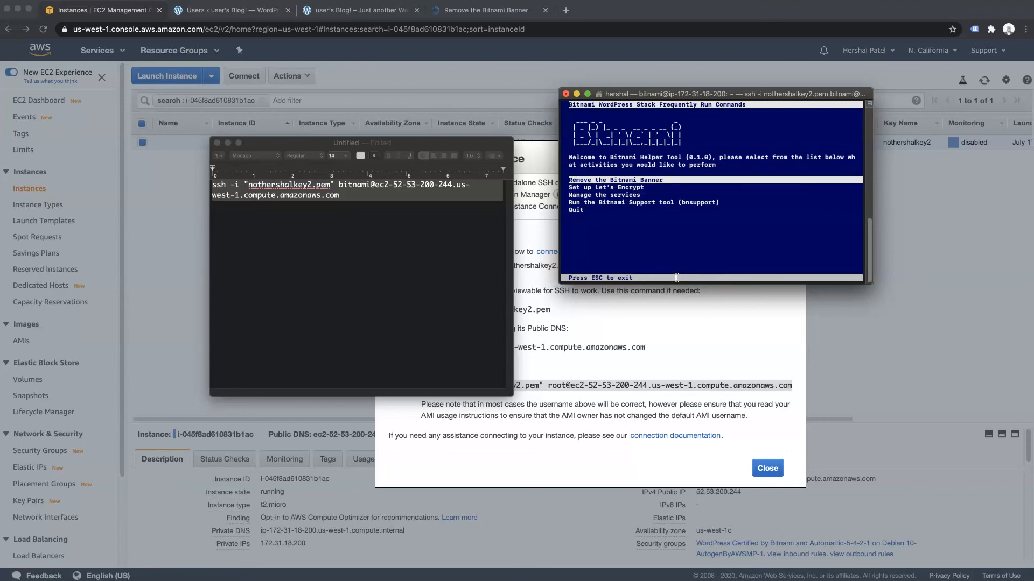
{"action": "key", "text": "Return"}
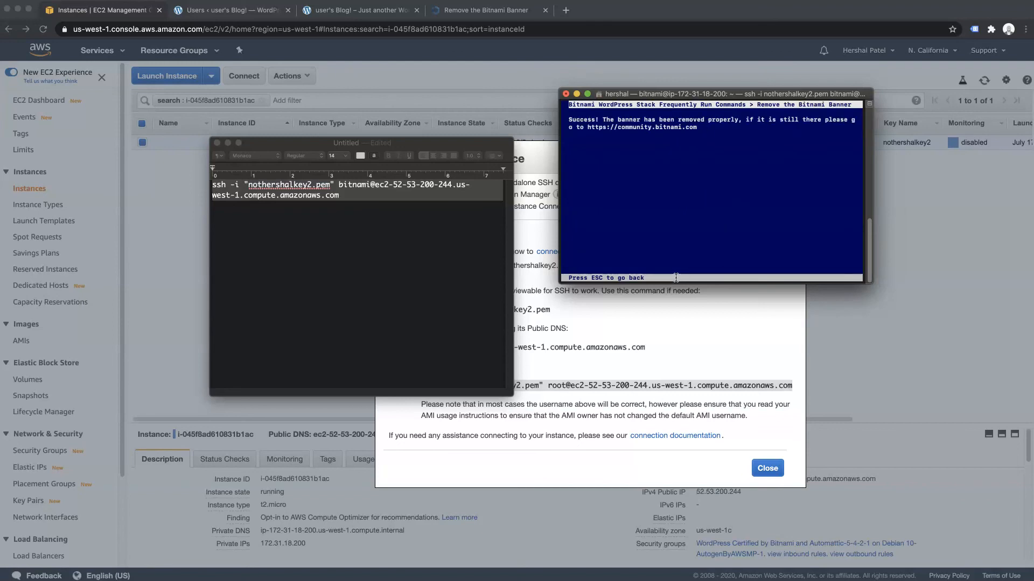
- Return to the blog's home page in the browser and reload it to check for the Bitnami banner
{"action": "left_click", "coordinate": [954, 354]}
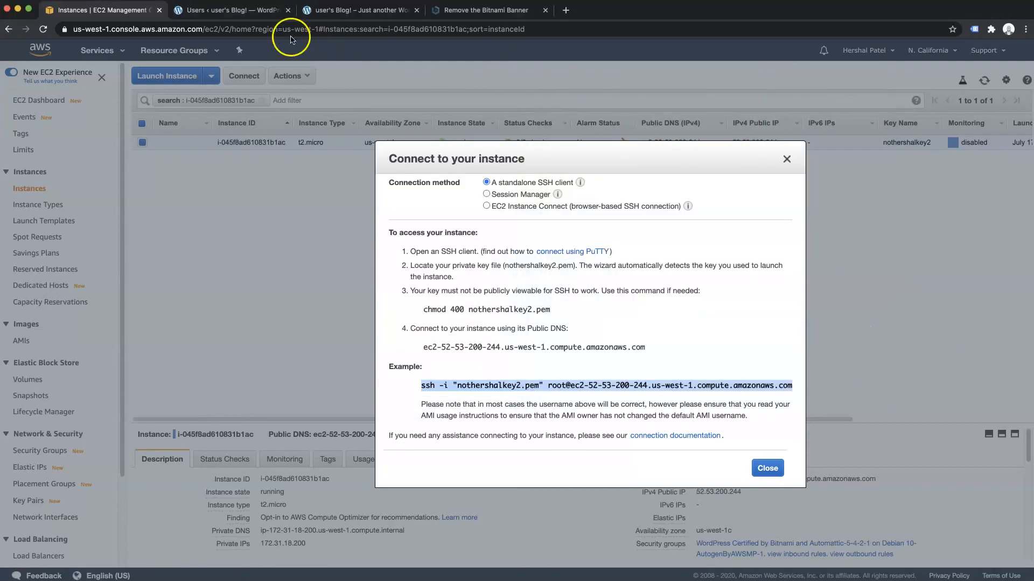
{"action": "left_click", "coordinate": [326, 12]}
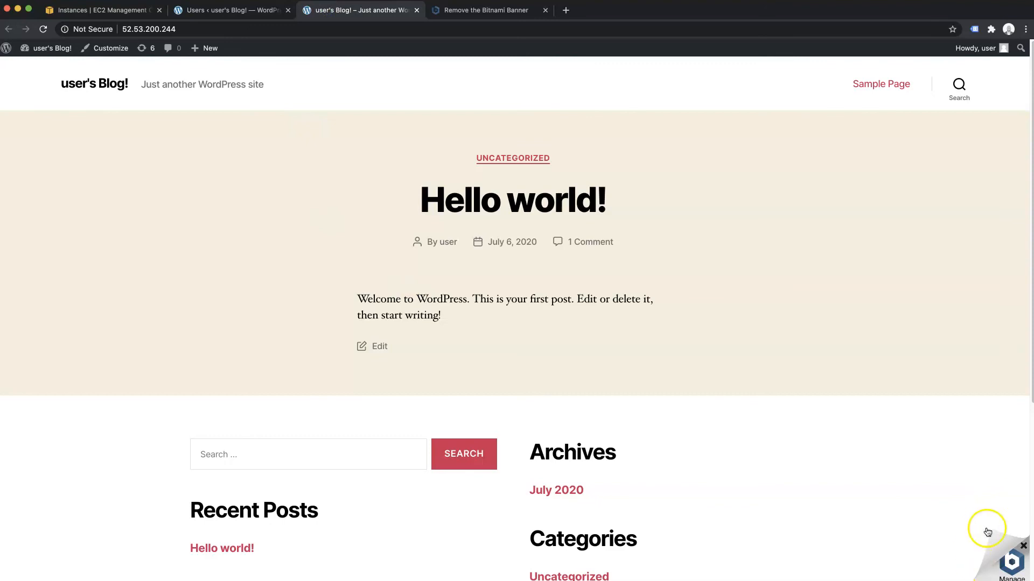
{"action": "left_click", "coordinate": [43, 29]}
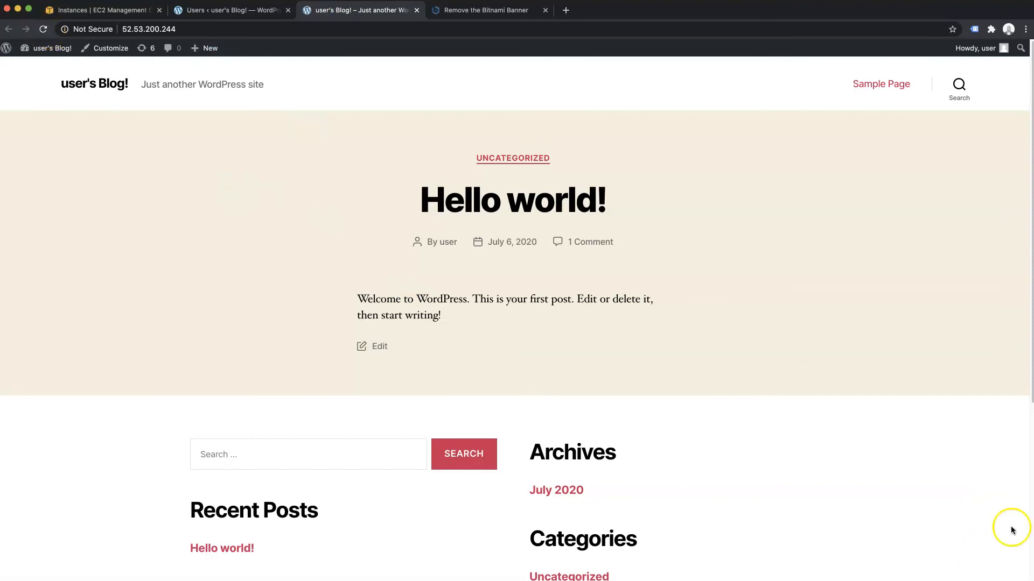